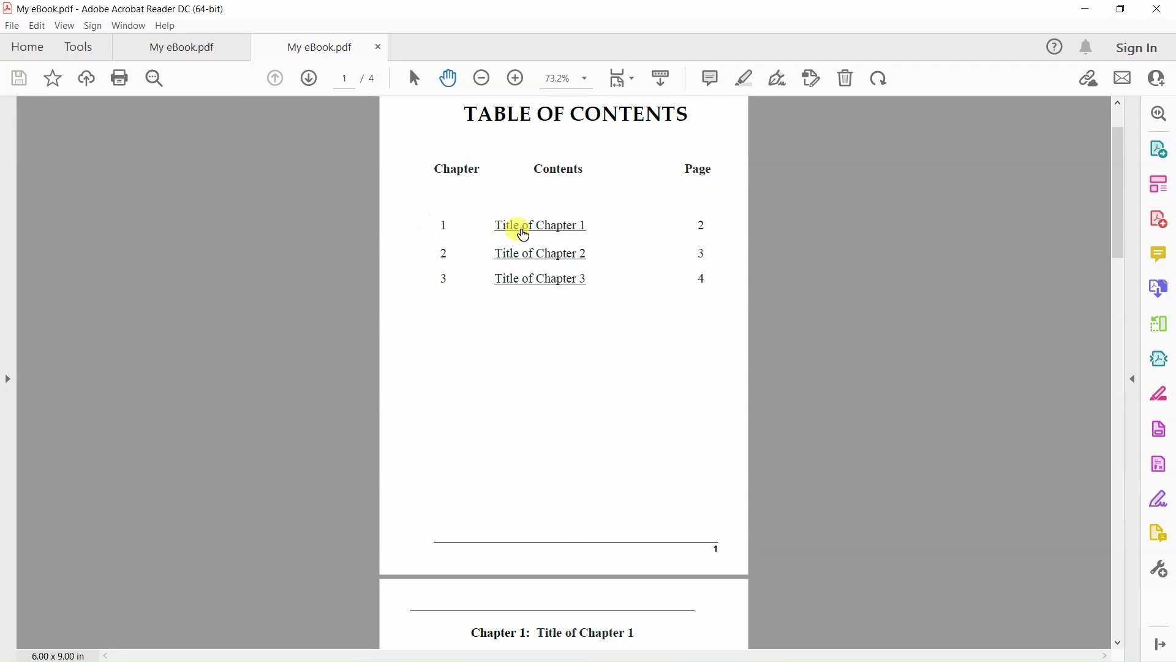
Step: Test the Chapter 1, 2 and 3 title links in the PDF's table of contents, returning to the contents between them
click(556, 224)
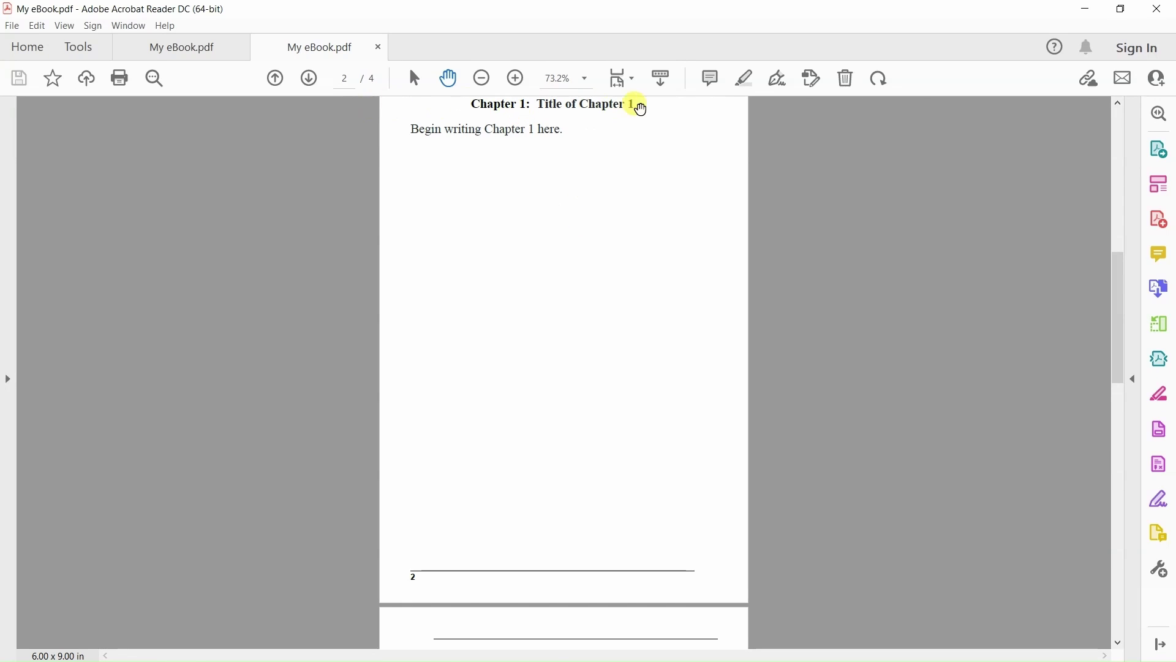
key(alt+Left)
click(559, 265)
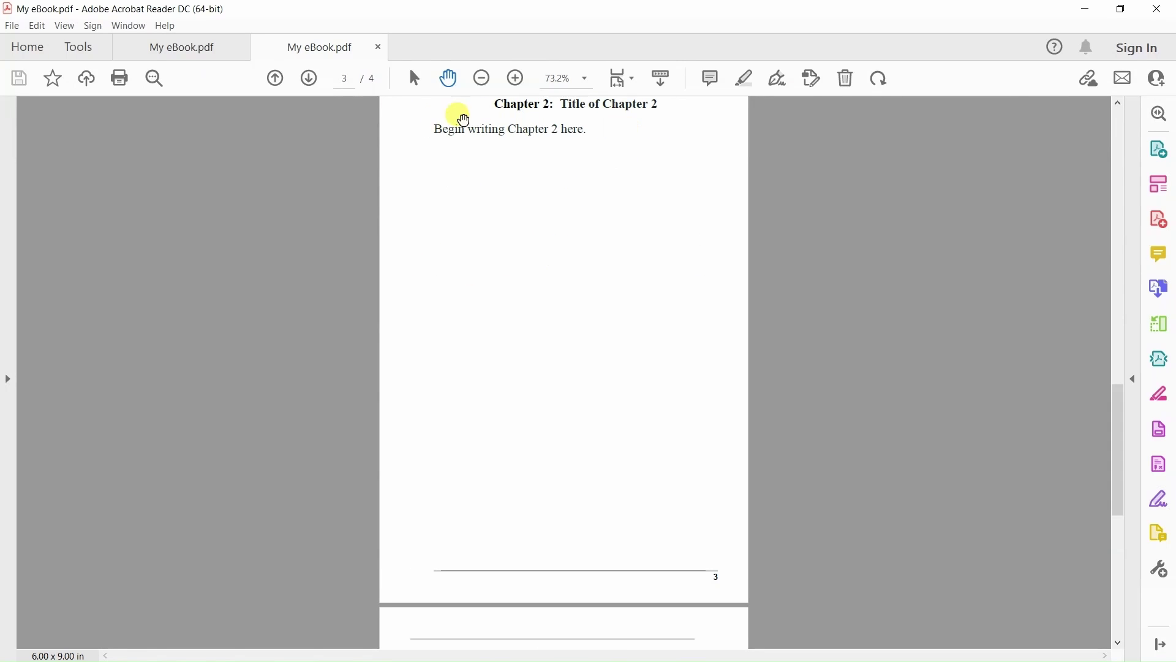
key(alt+Left)
click(578, 280)
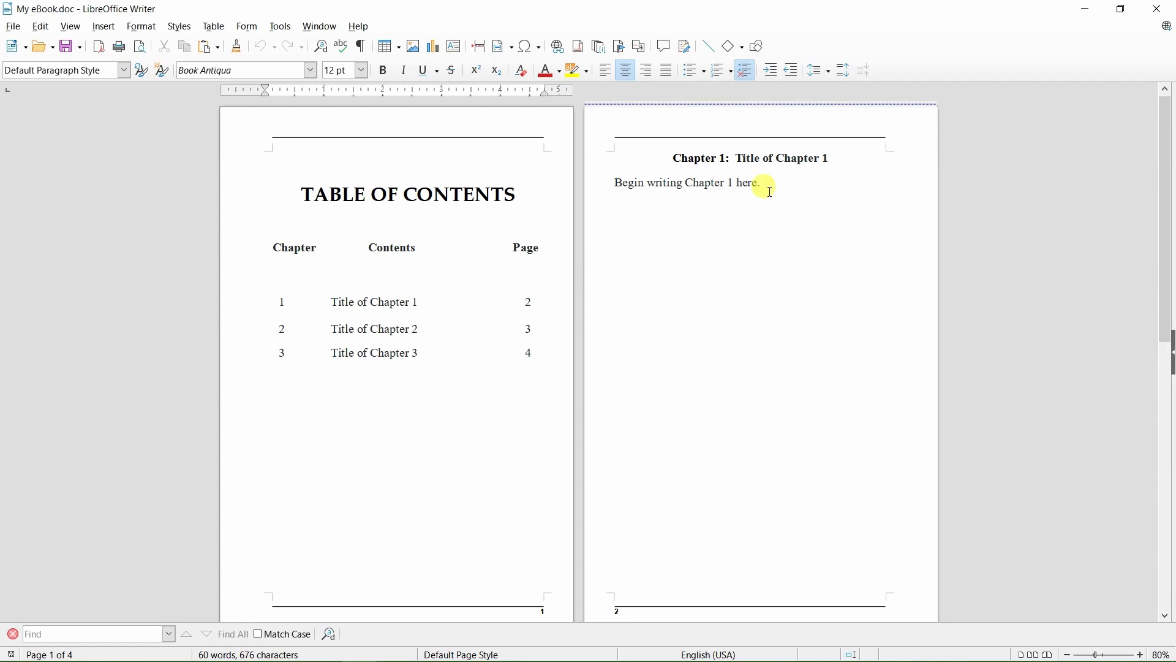
Step: Switch to My eBook.doc in LibreOffice Writer and bookmark the full Chapter 1 heading with the name "Chapter 1"
mouse_move(1158, 218)
mouse_down()
mouse_move(1170, 486)
mouse_move(1152, 222)
mouse_up()
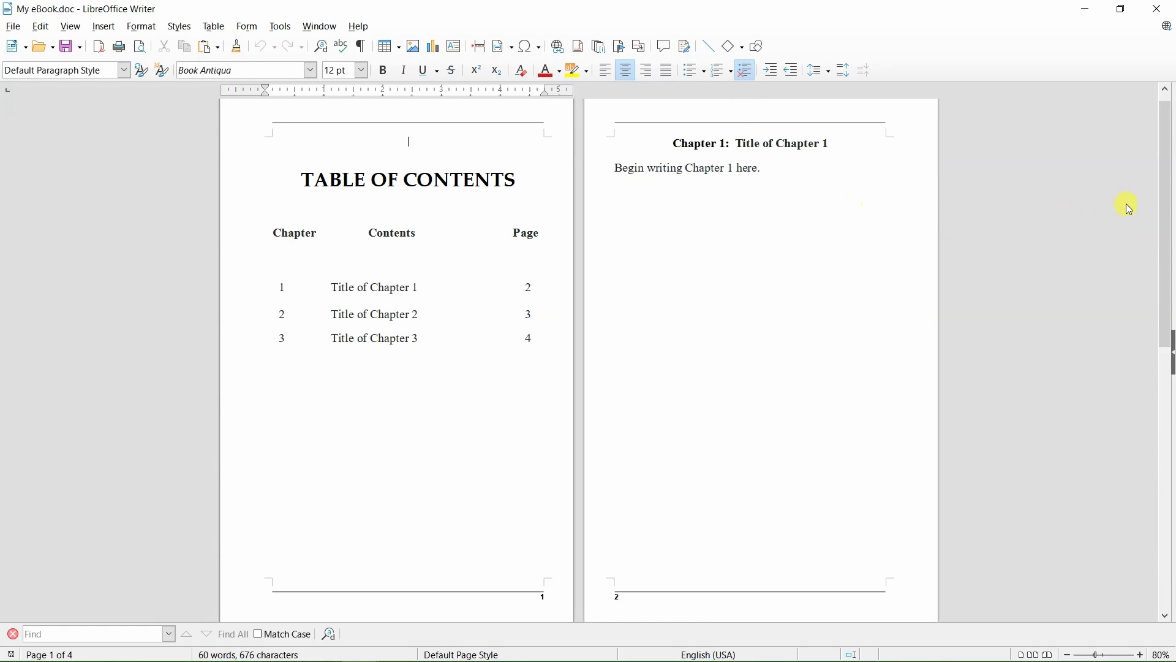
drag(1162, 197, 1170, 554)
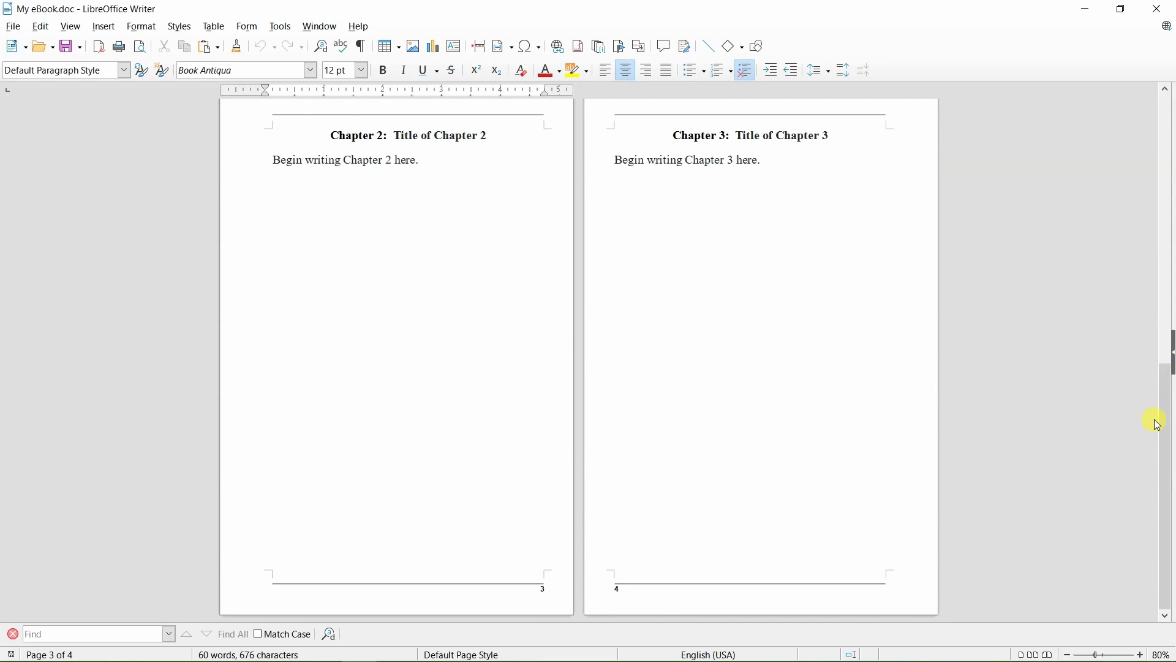
drag(1163, 415, 1166, 147)
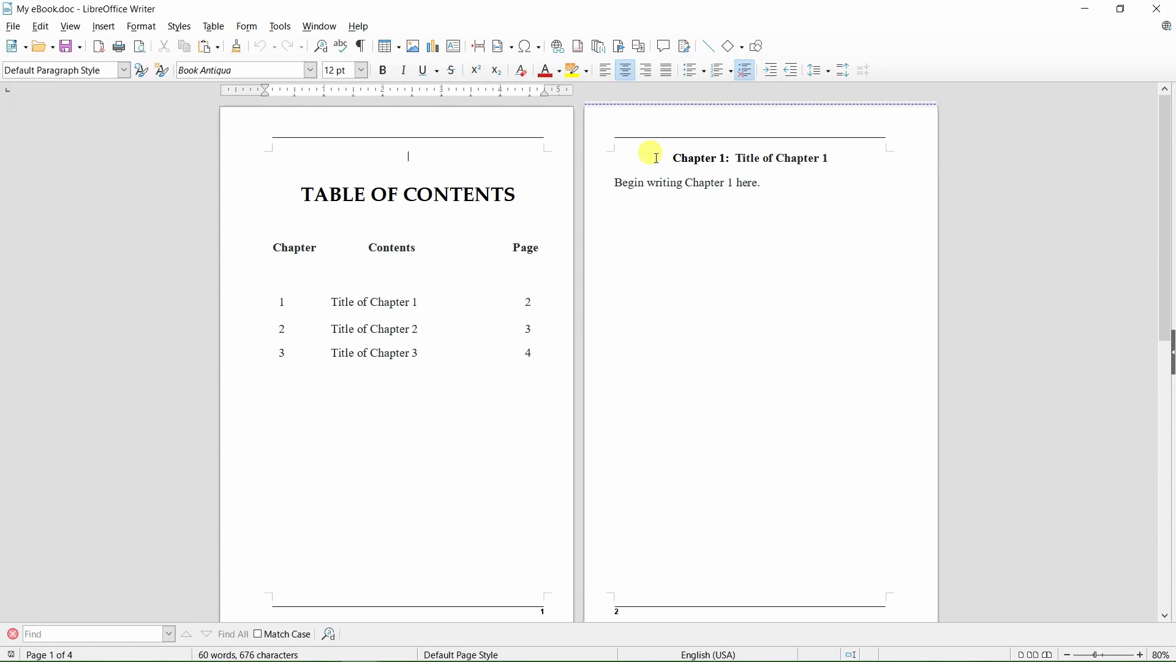
drag(673, 157, 828, 158)
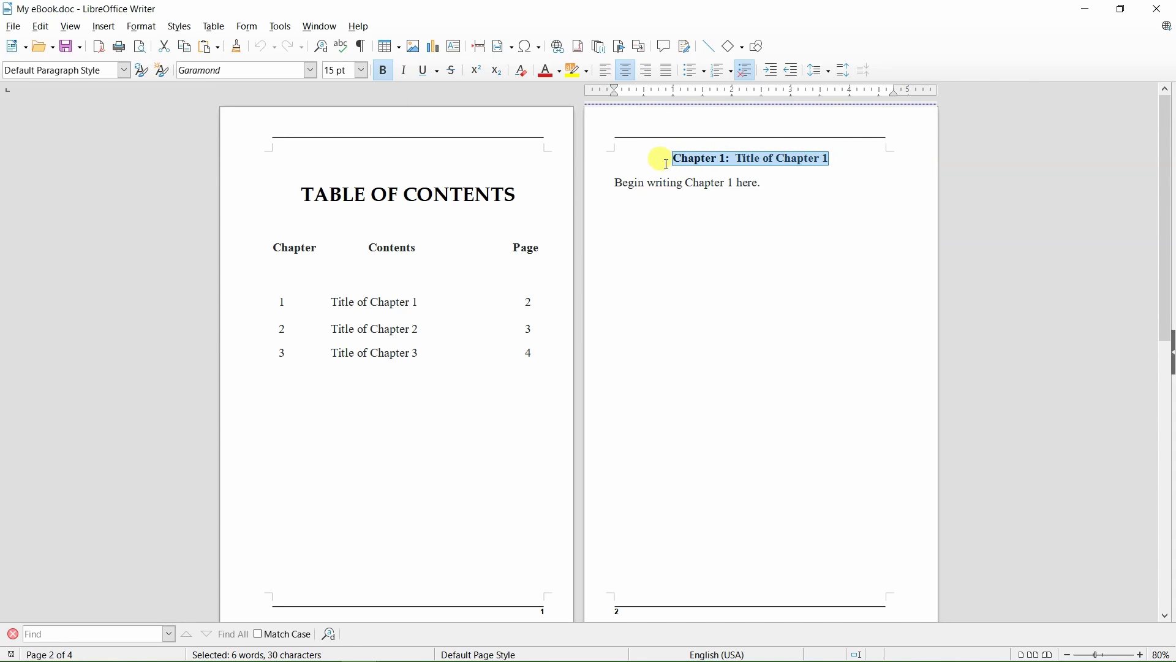
click(622, 47)
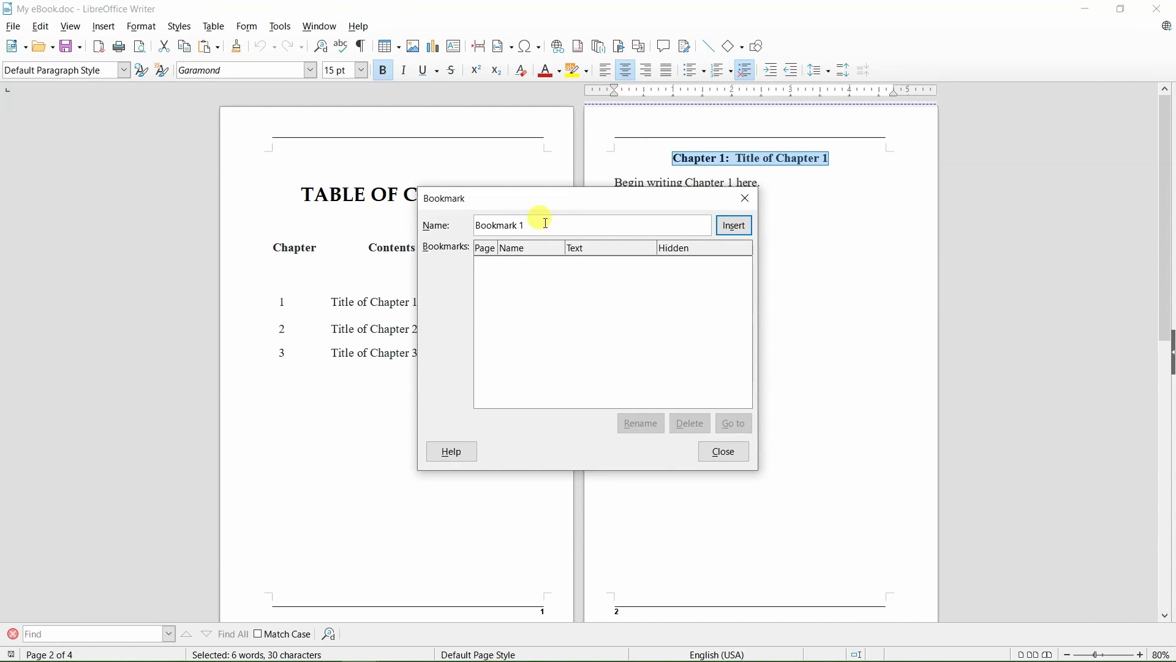
drag(546, 223, 468, 223)
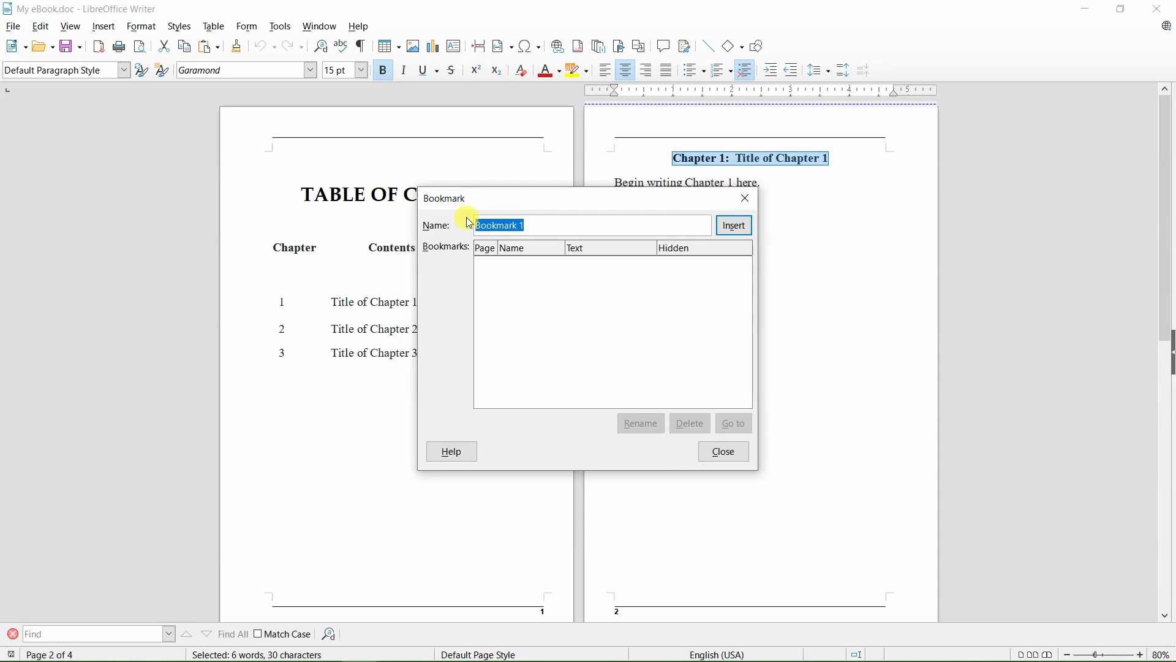
text(Chapter 1)
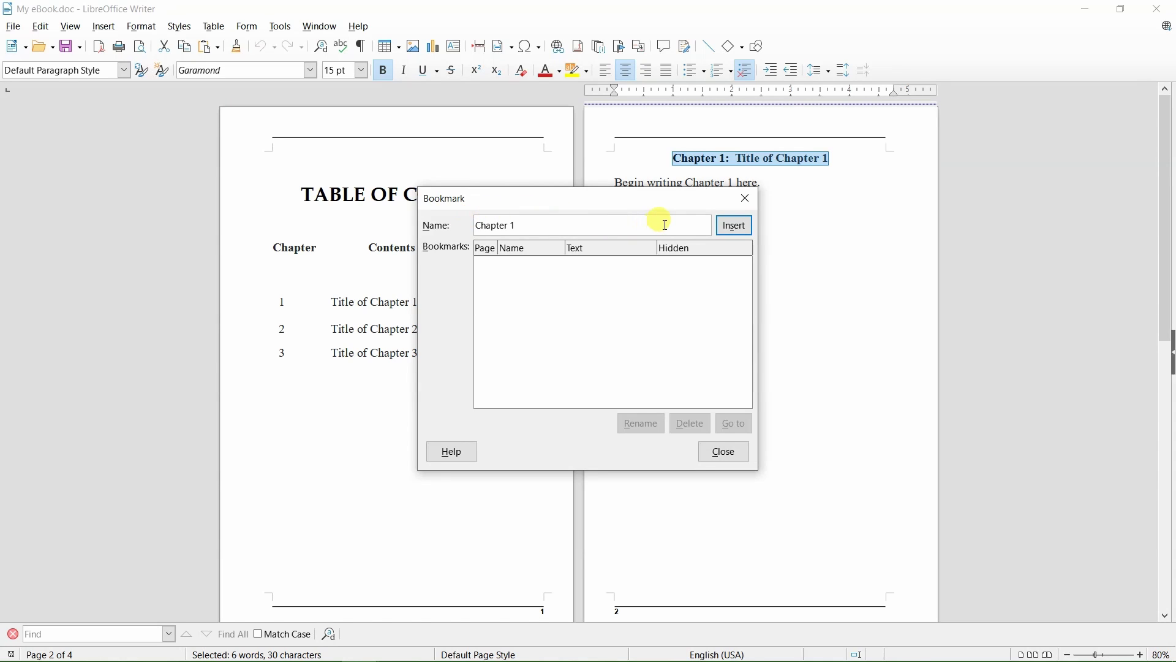
click(734, 226)
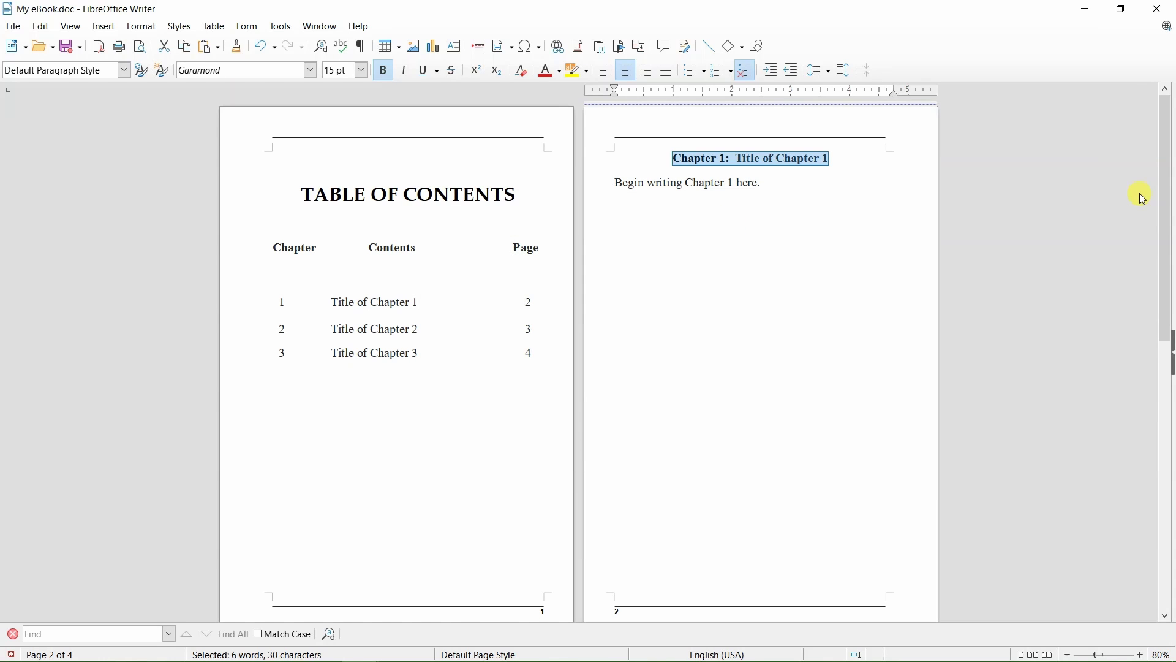
Step: Bookmark the full Chapter 2 heading on page 3 with the name "Chapter 2"
drag(1169, 153, 1171, 404)
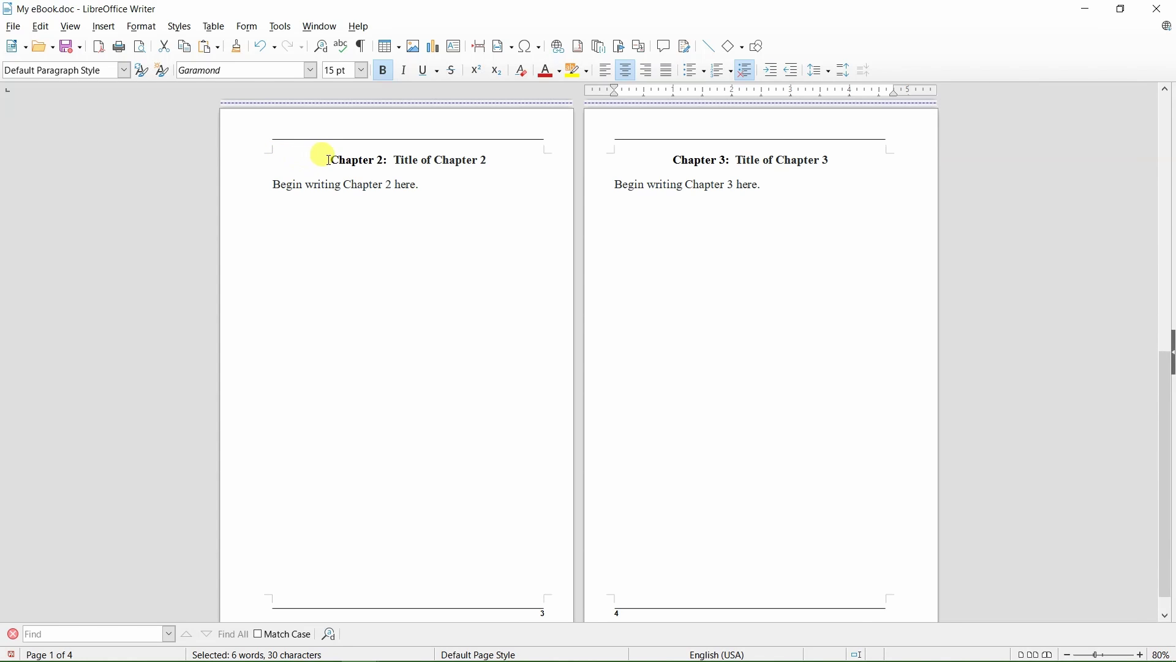
drag(329, 161, 487, 160)
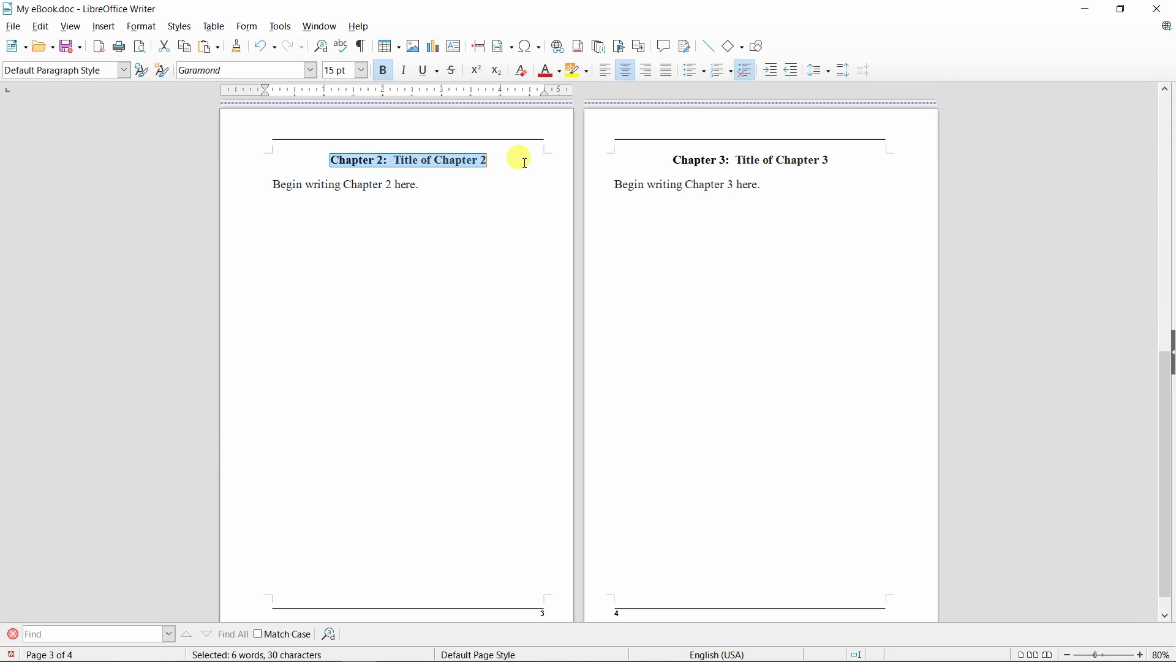
click(619, 48)
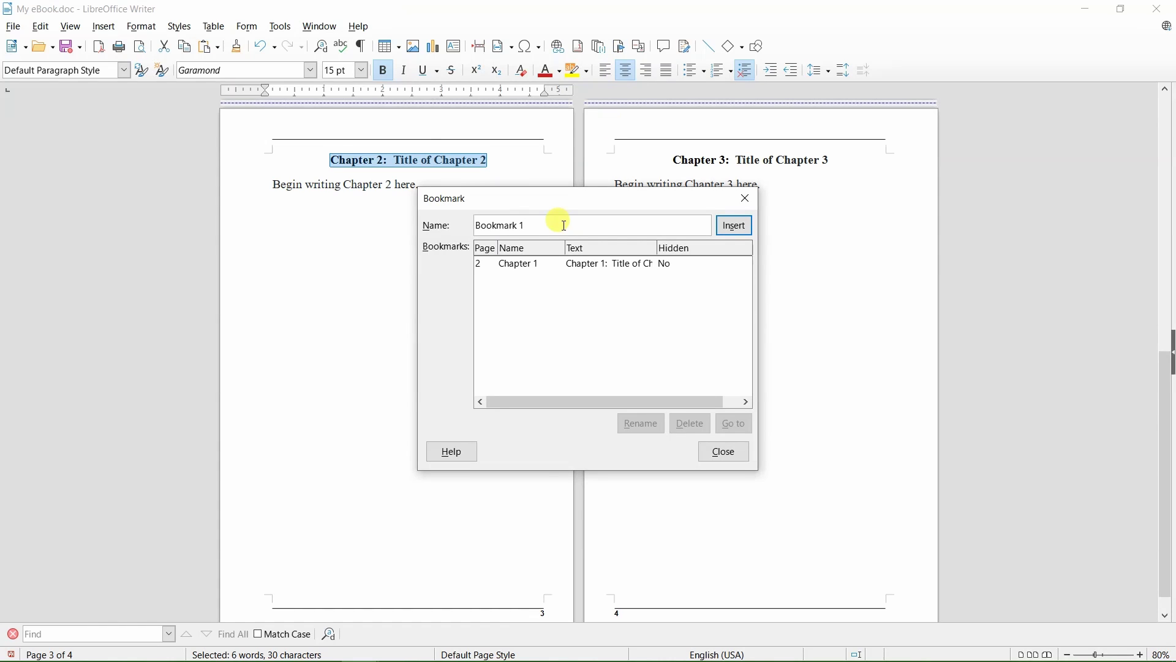
drag(559, 225, 470, 226)
text(Chapter 2)
click(734, 225)
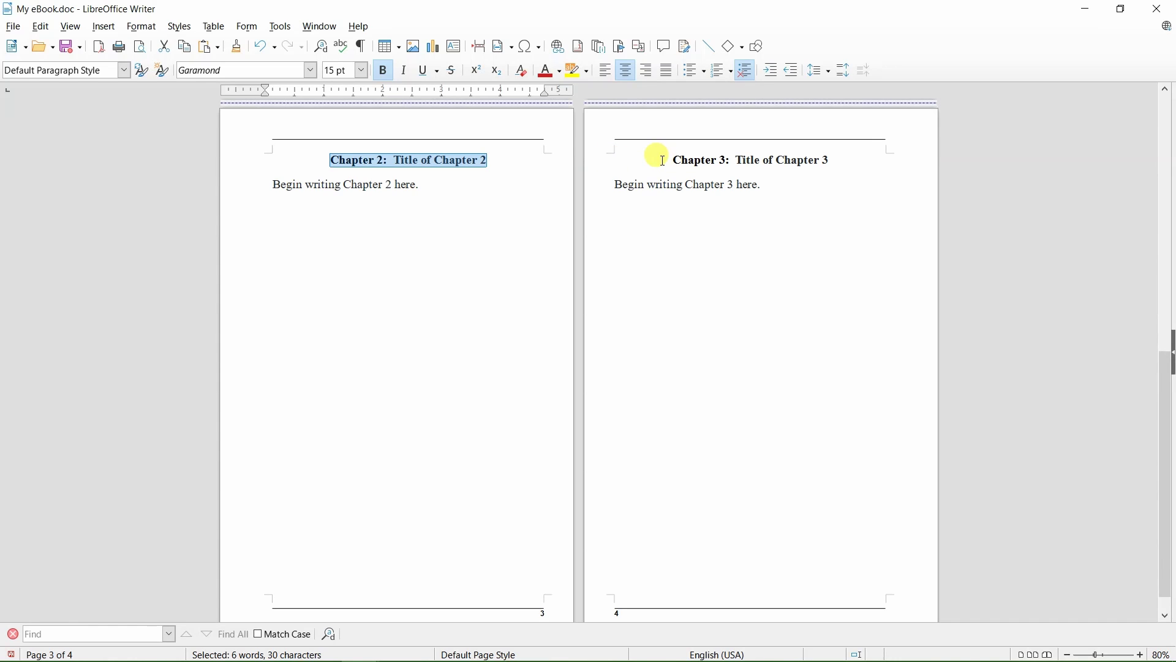
Step: Bookmark the full Chapter 3 heading on page 4 with the name "Chapter 3"
drag(672, 161, 831, 160)
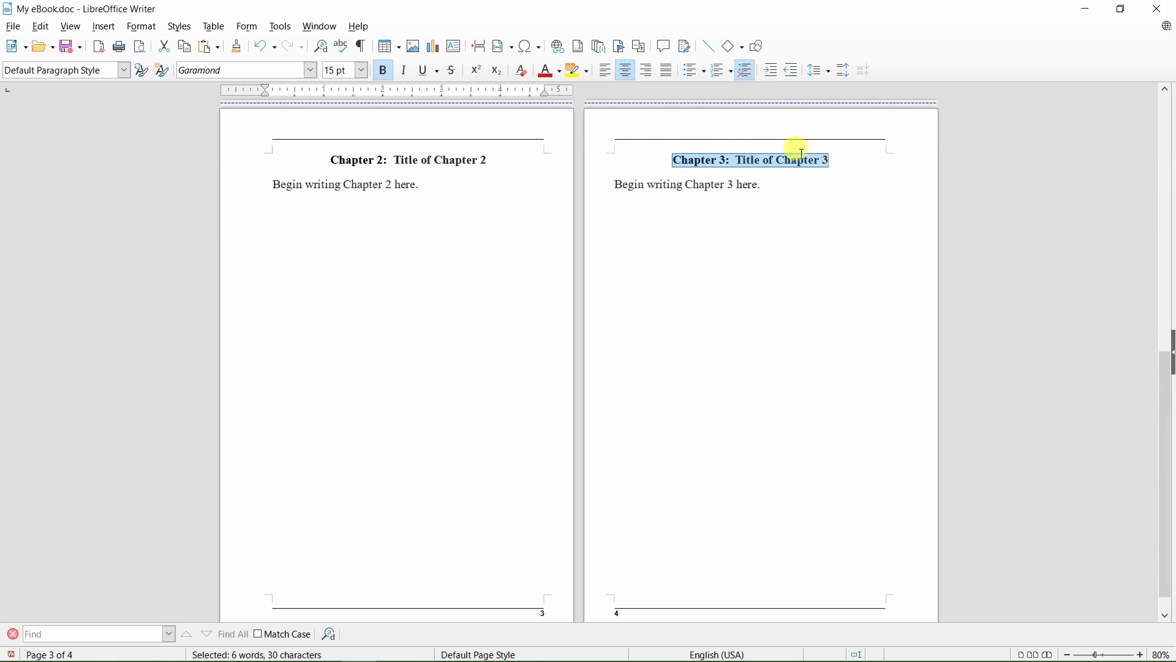
click(620, 47)
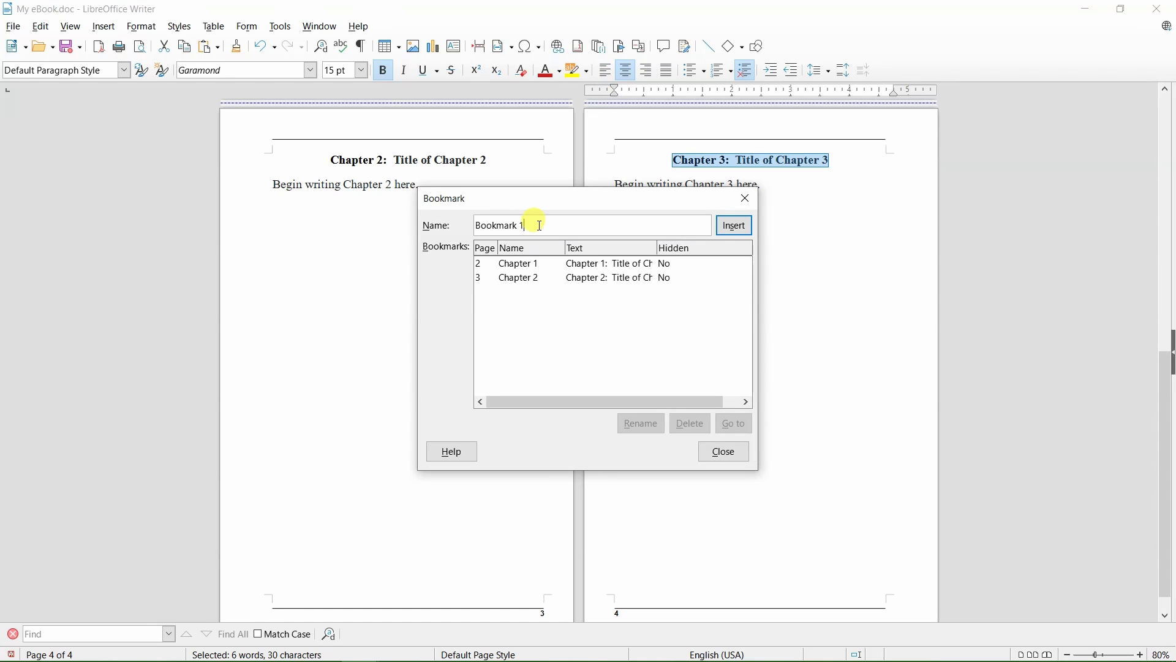
drag(537, 222, 469, 226)
text(Chapter 3)
click(734, 231)
Step: Underline the titles of Chapters 1, 2 and 3 in the table of contents
drag(1164, 390, 1147, 134)
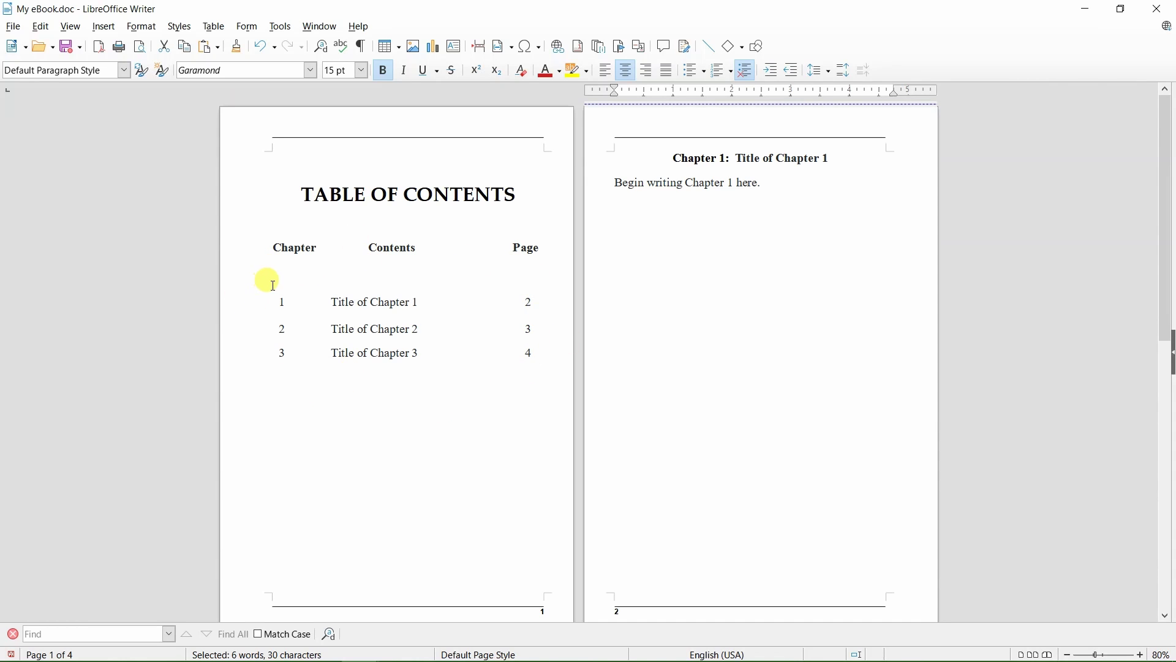
drag(328, 300, 413, 302)
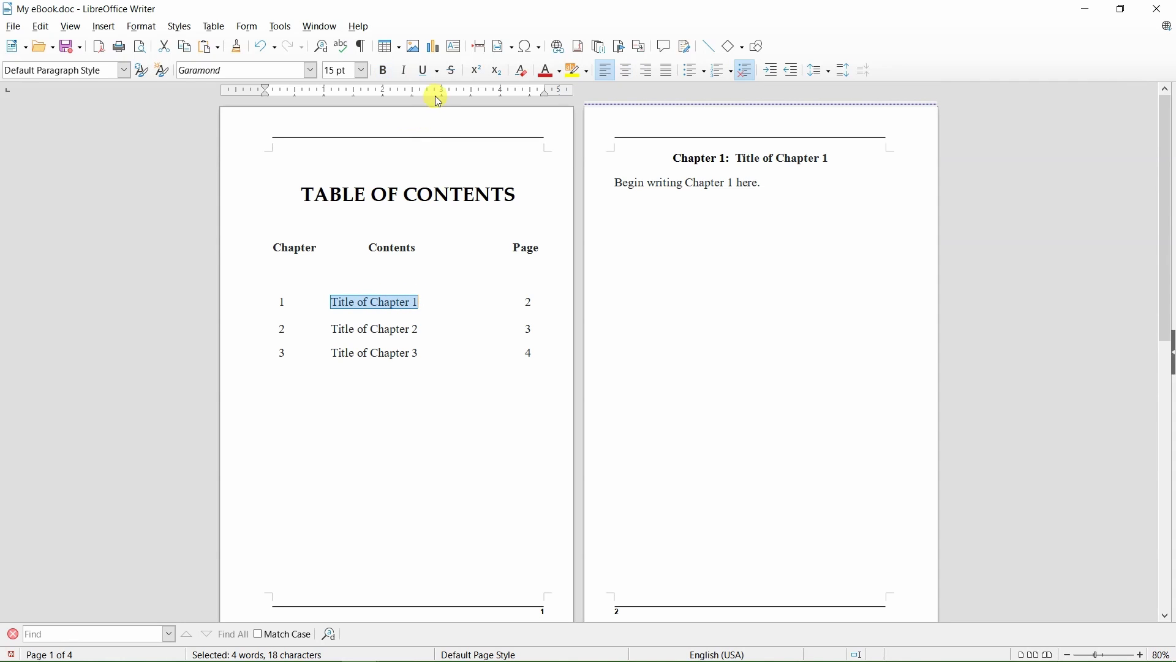
click(428, 71)
drag(330, 329, 415, 328)
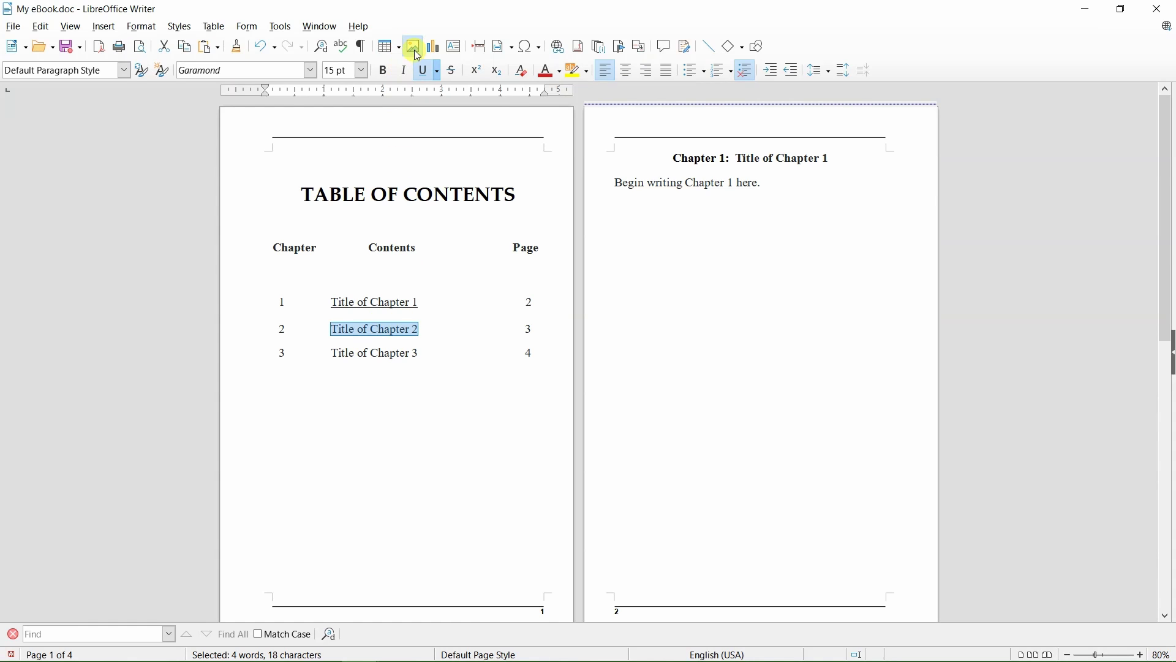
click(428, 70)
drag(331, 353, 418, 353)
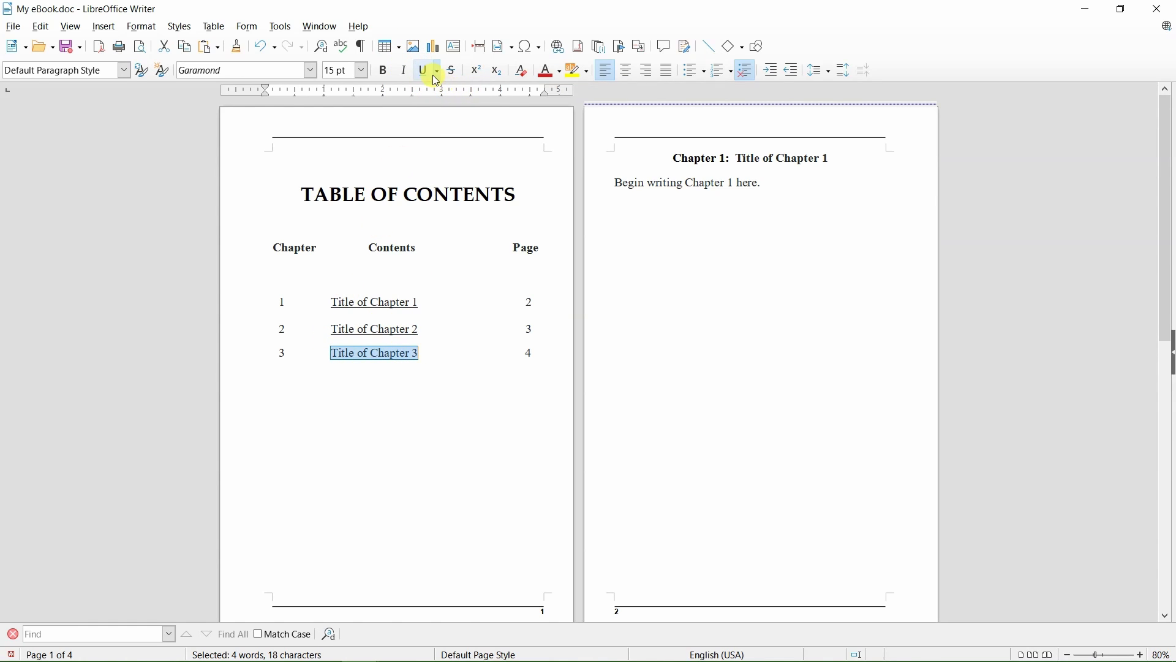
click(323, 276)
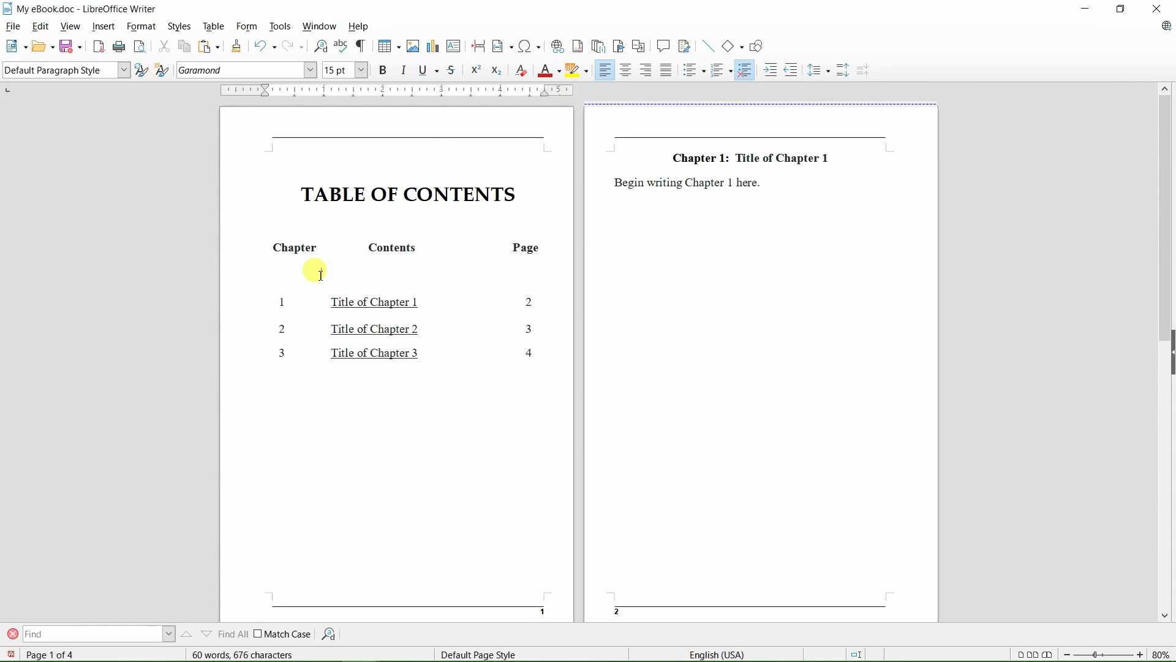
Step: Hyperlink the Chapter 1 row of the table of contents, from chapter number through page number, to the document bookmark "Chapter 1"
click(551, 301)
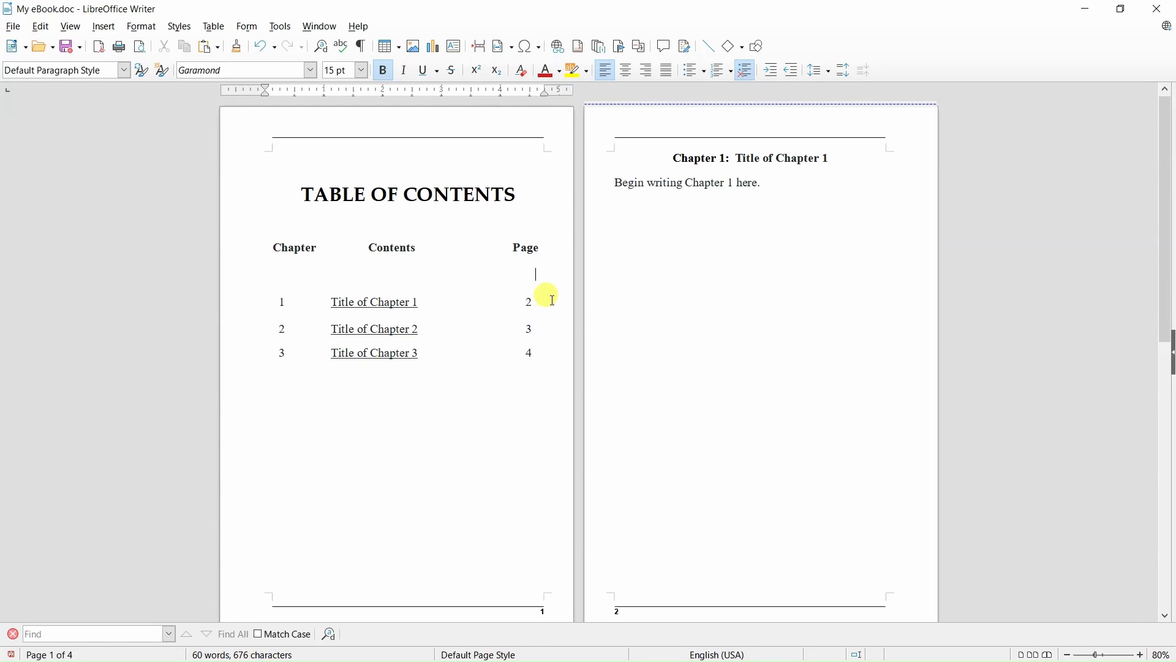
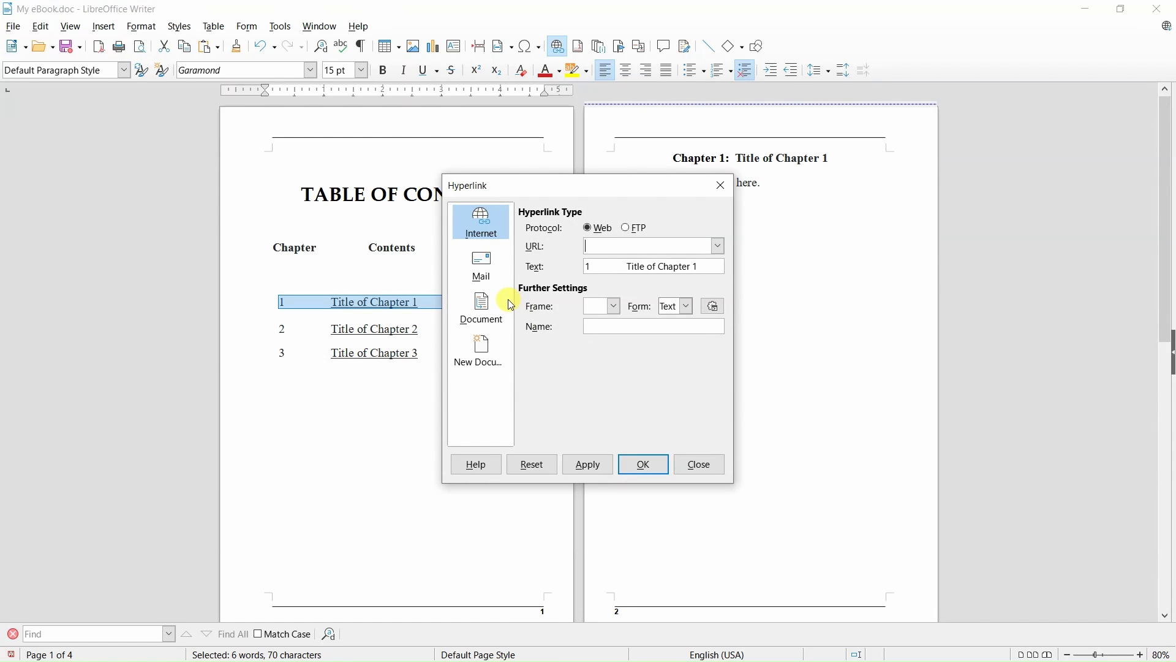
click(482, 304)
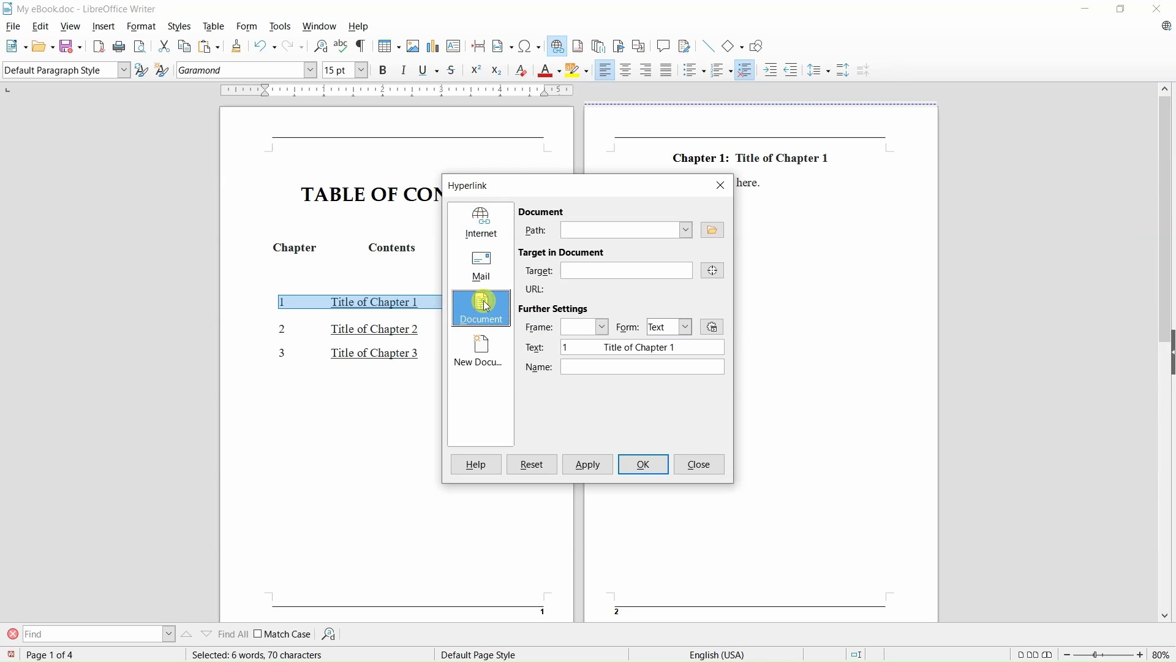
click(718, 270)
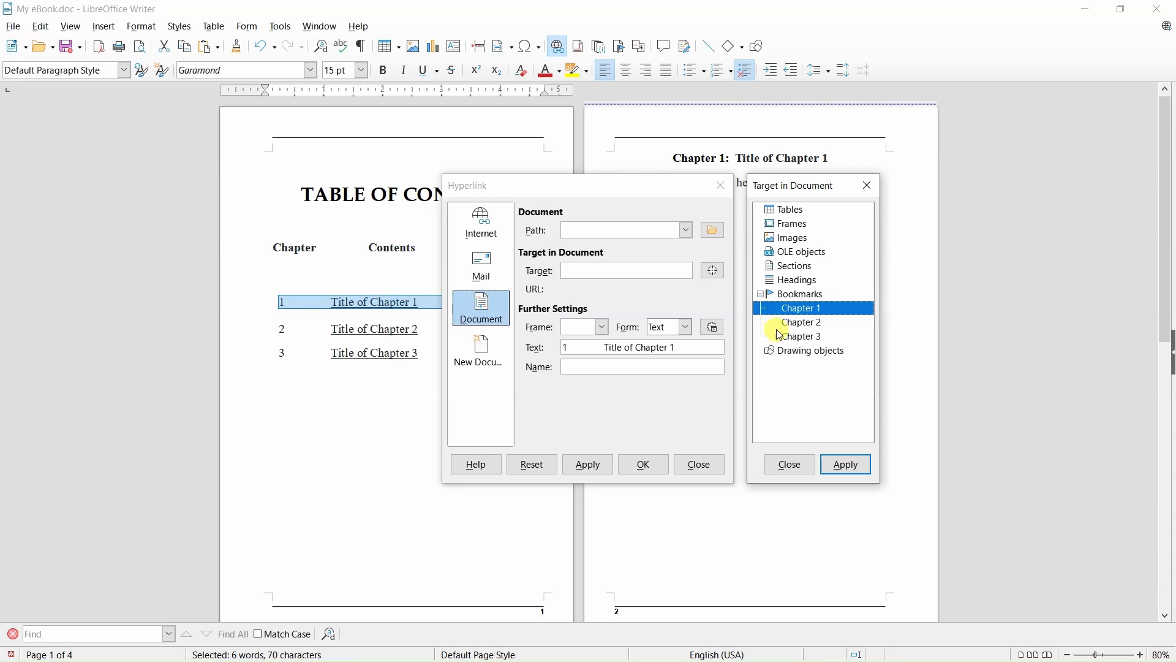
click(815, 296)
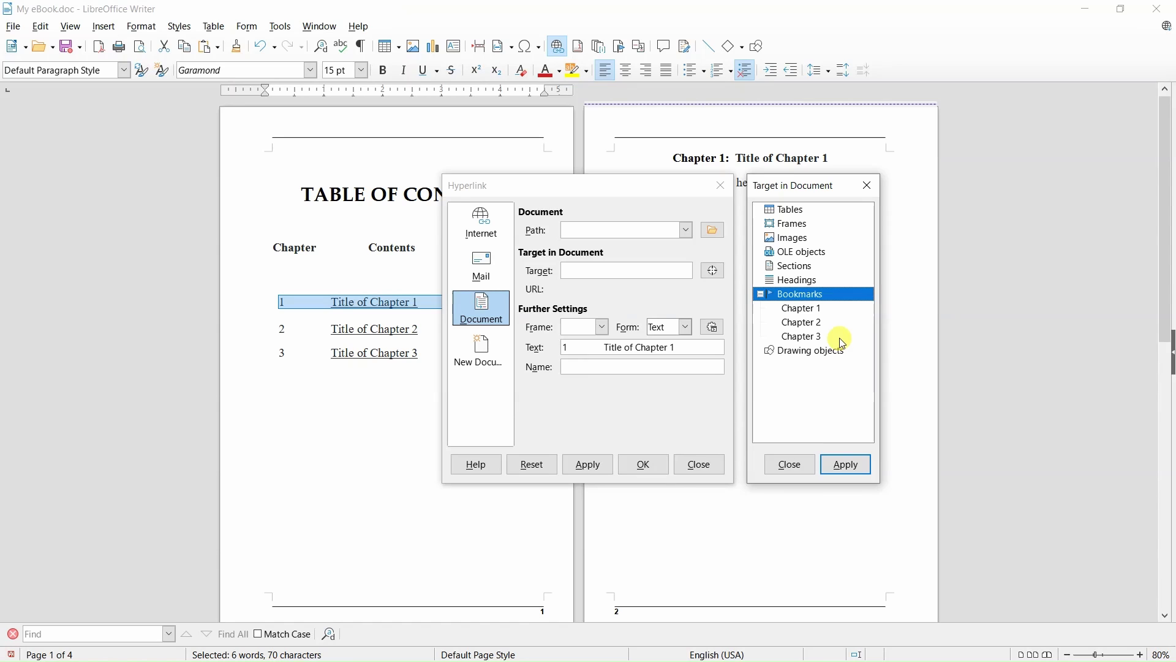
click(820, 311)
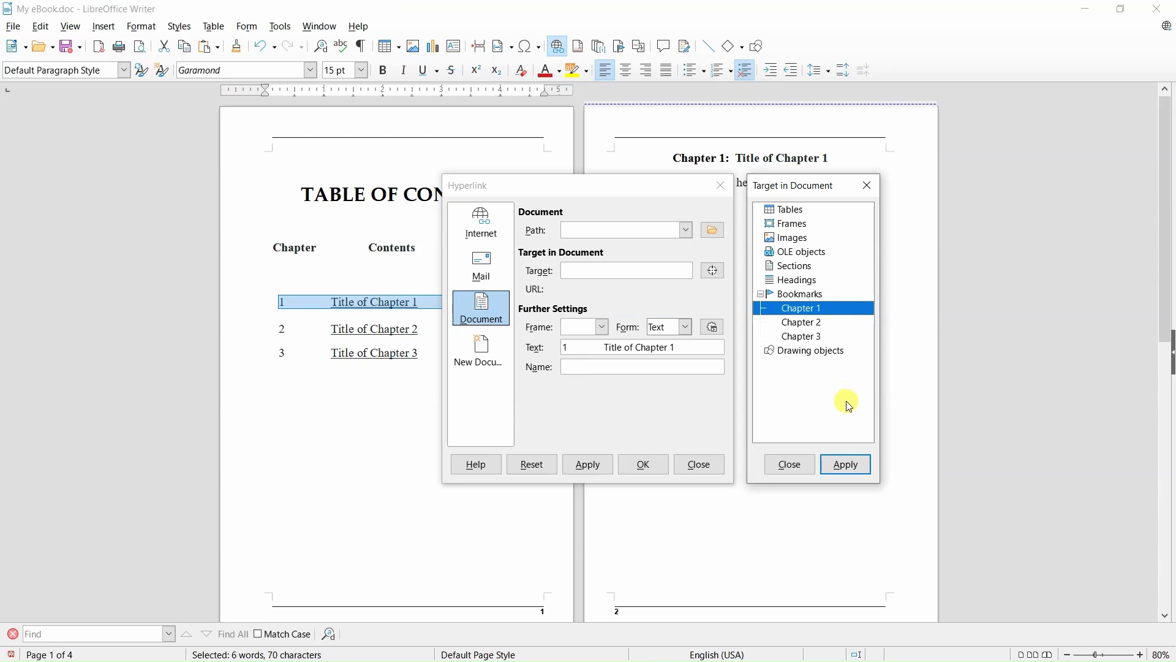
click(852, 467)
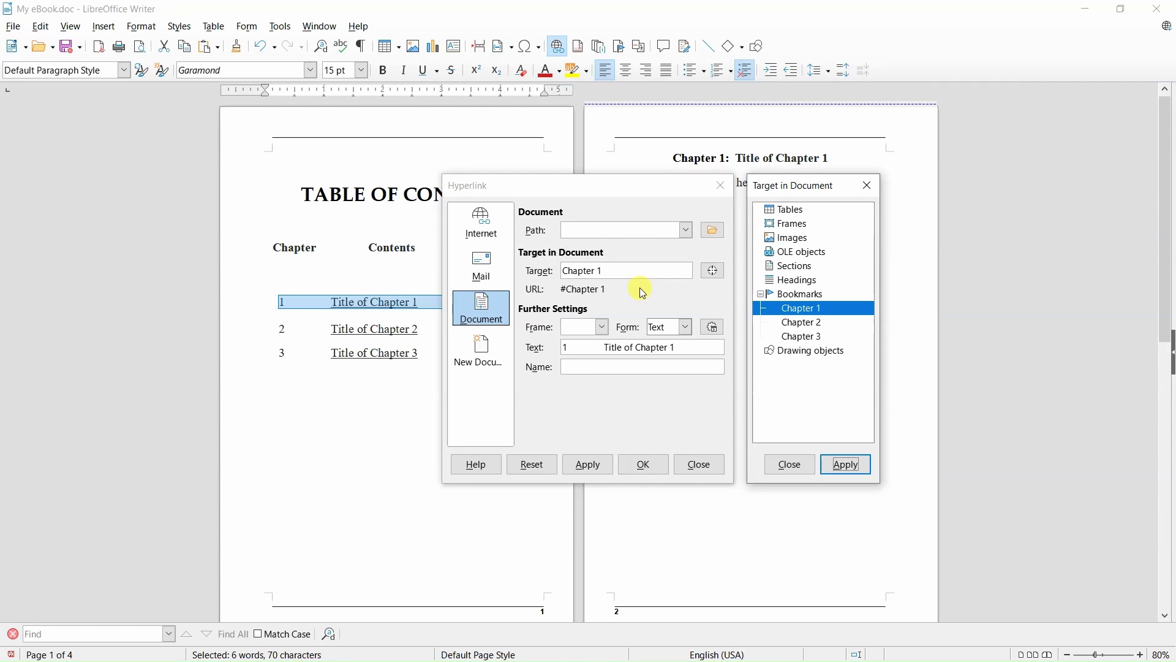
click(651, 465)
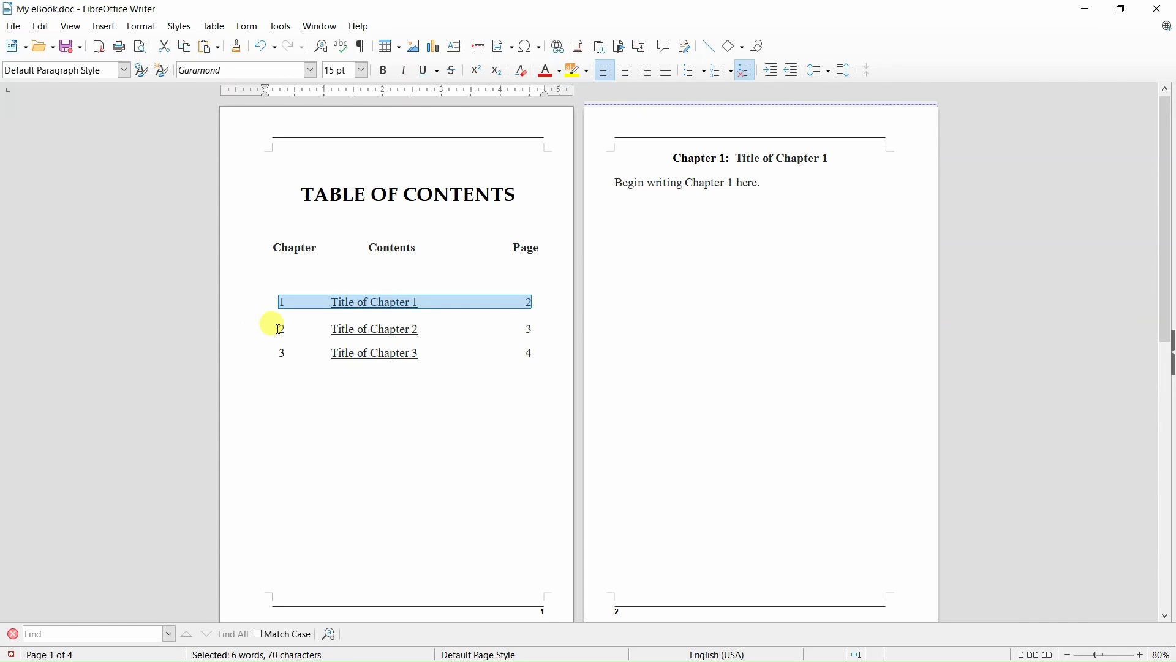
Step: Hyperlink the Chapter 2 row of the table of contents, from chapter number through page number, to the document bookmark "Chapter 2"
drag(277, 329, 547, 320)
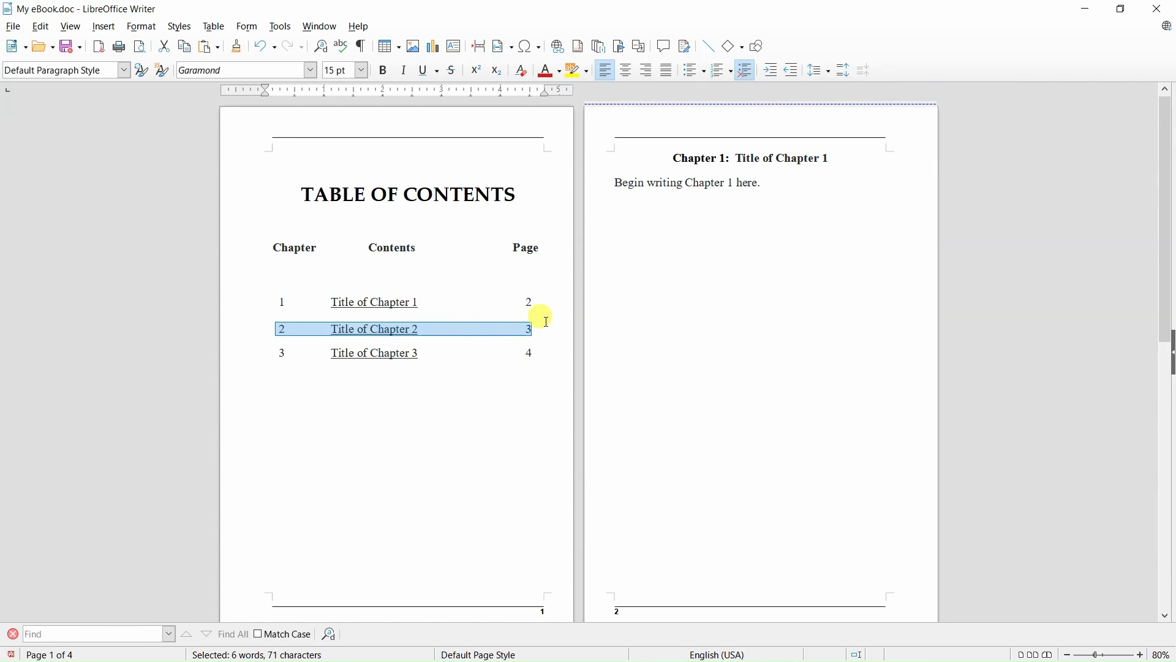
click(559, 47)
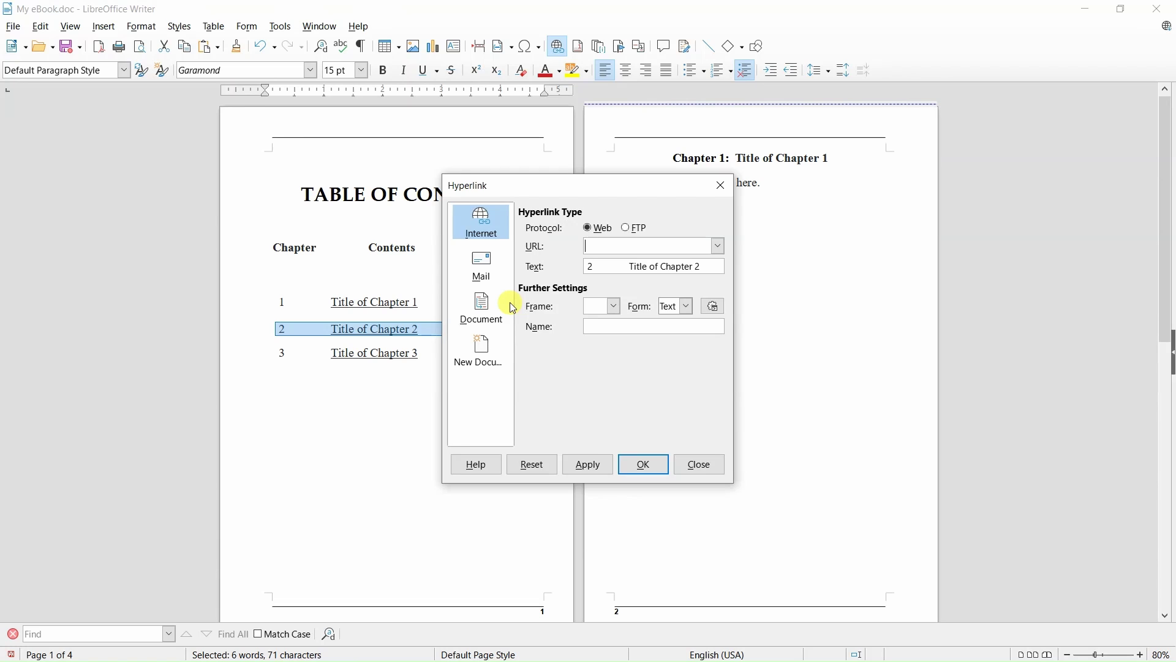
click(481, 303)
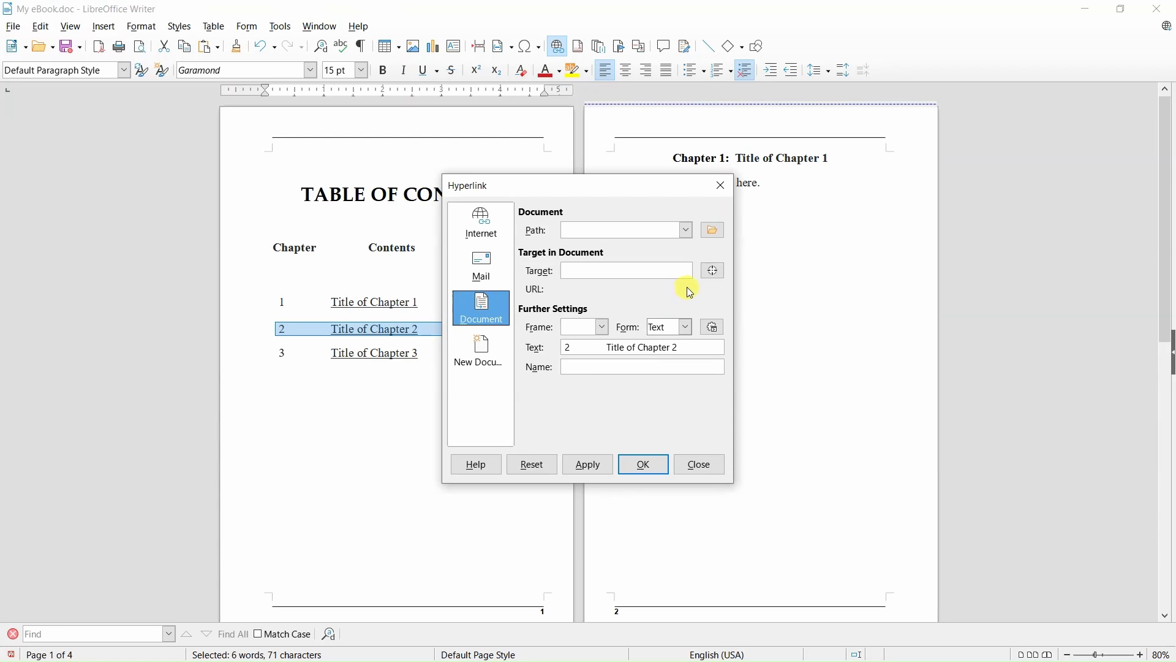
click(715, 275)
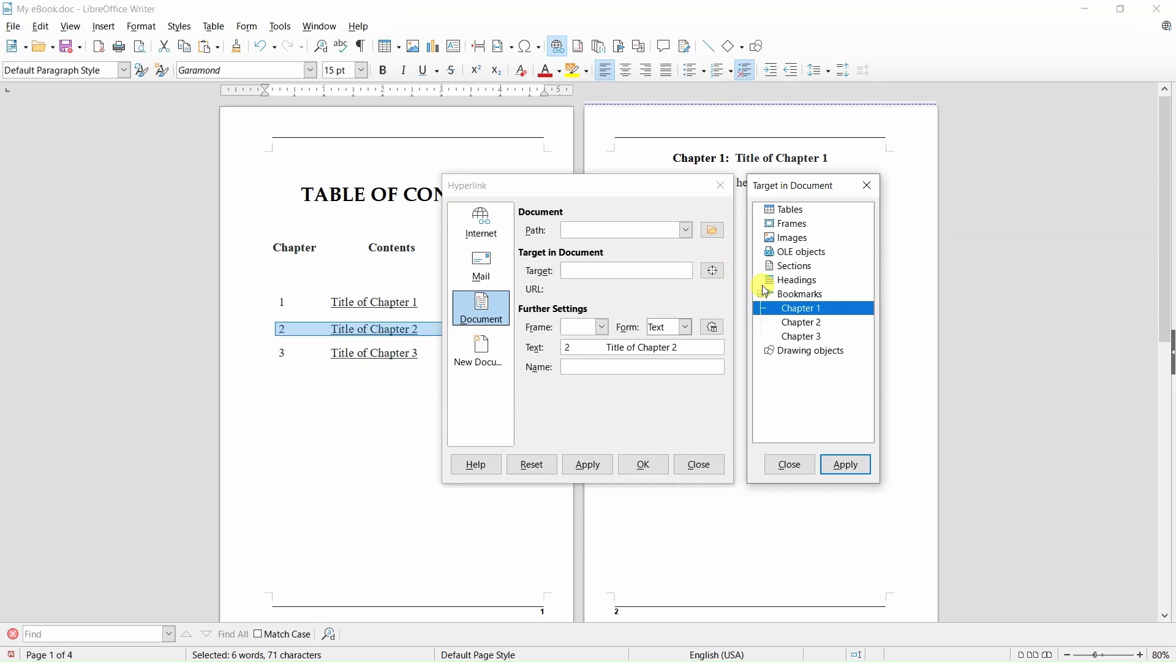
click(799, 296)
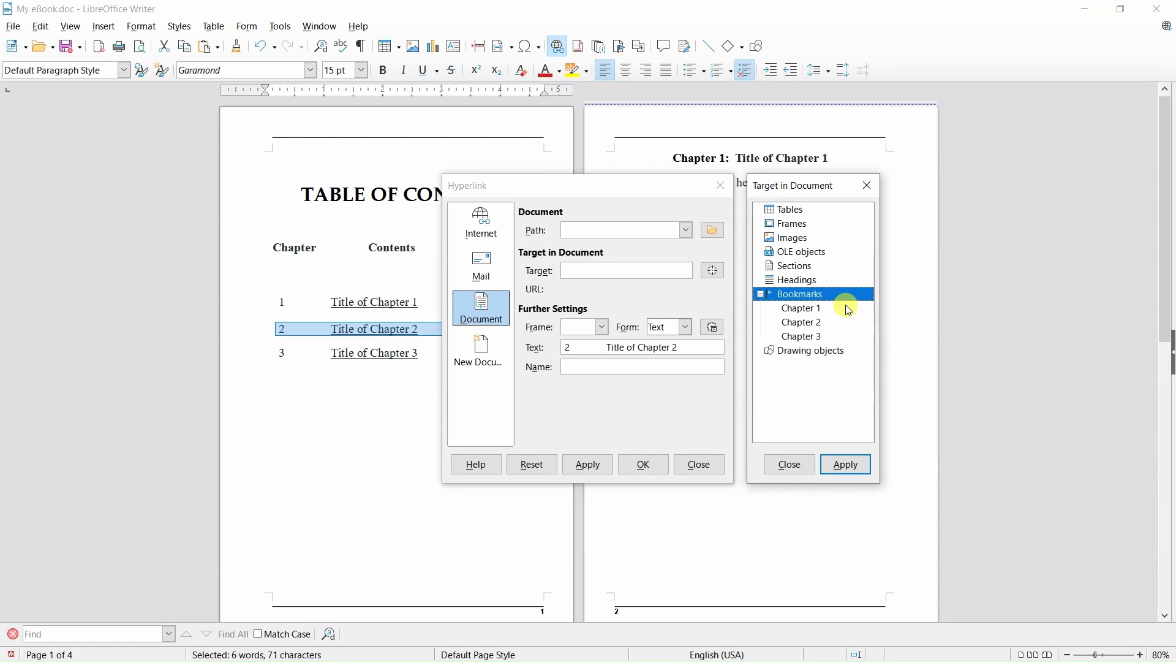
click(818, 324)
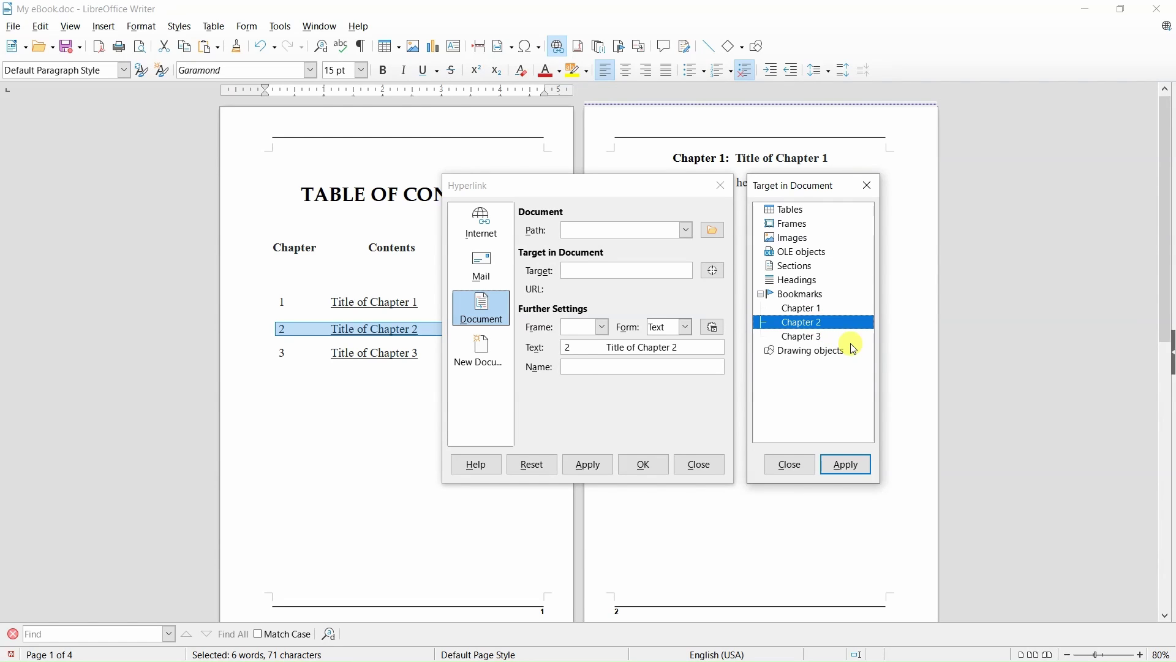
click(850, 466)
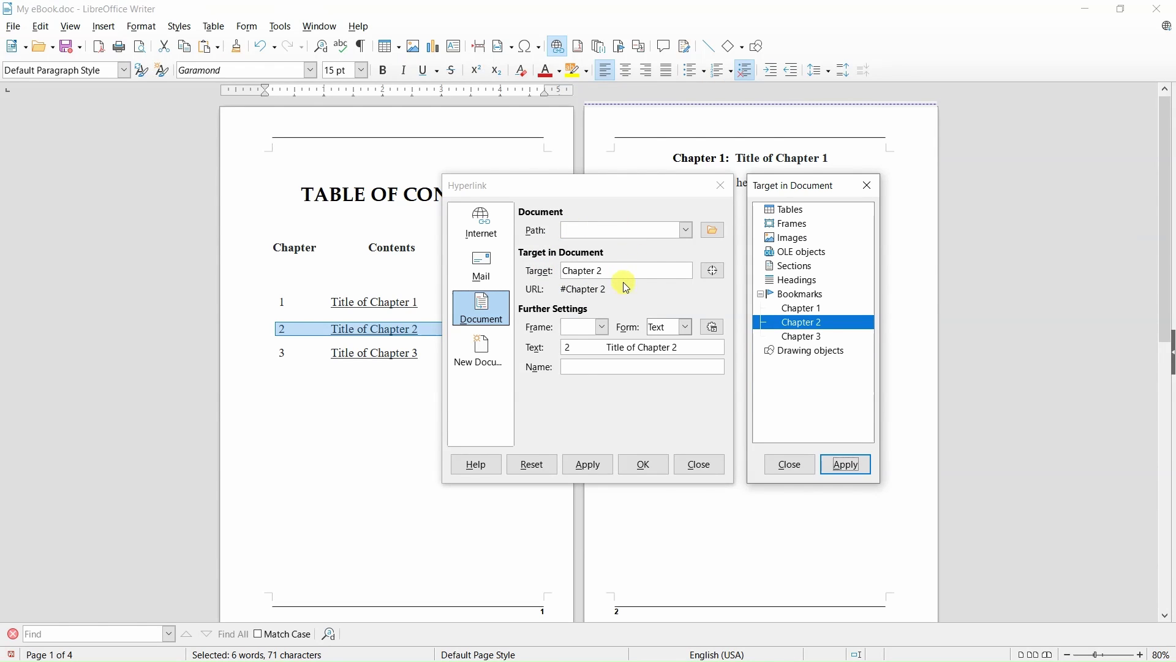
click(643, 463)
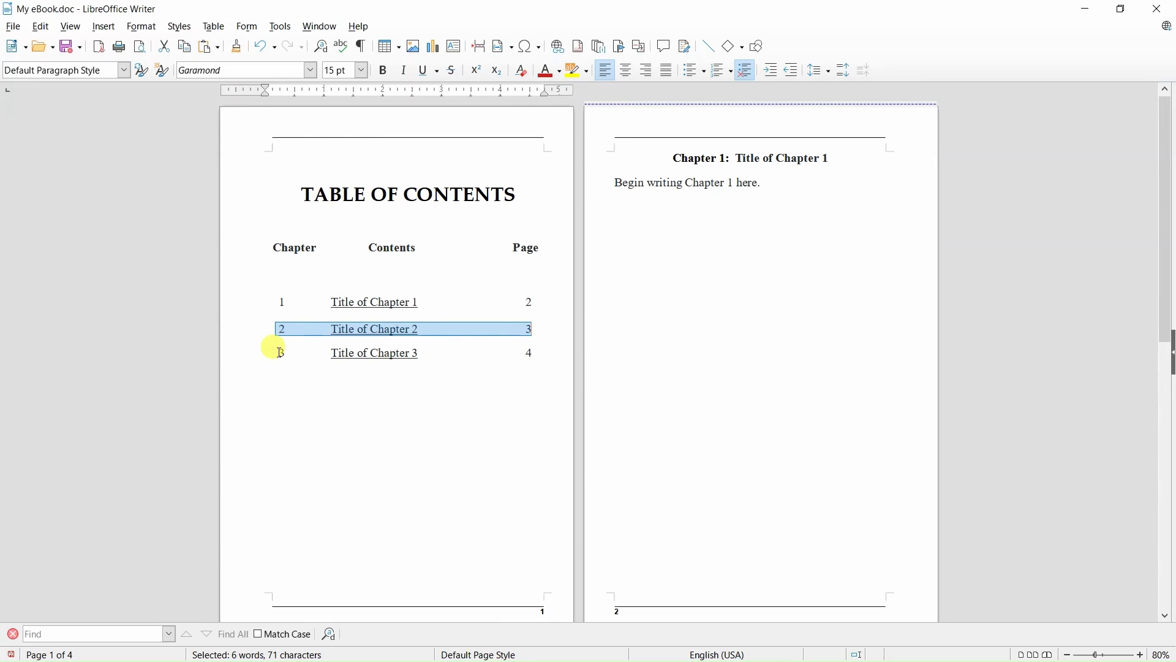
Step: Hyperlink the Chapter 3 row of the table of contents, from chapter number through page number, to the document bookmark "Chapter 3"
drag(280, 353, 534, 350)
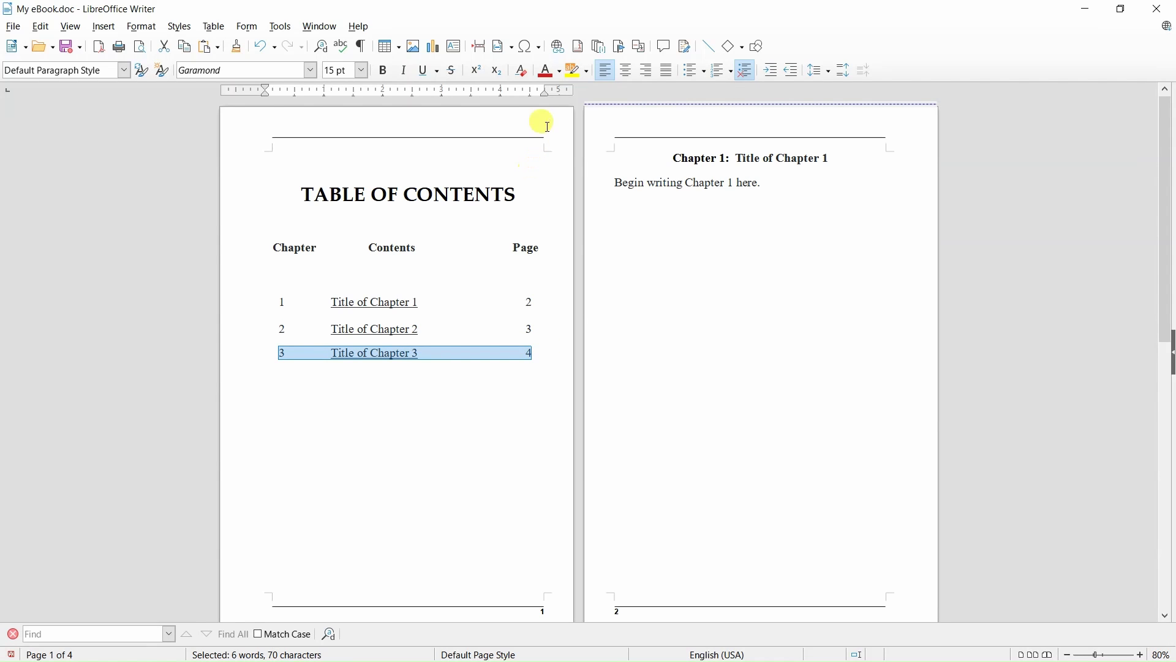
click(560, 46)
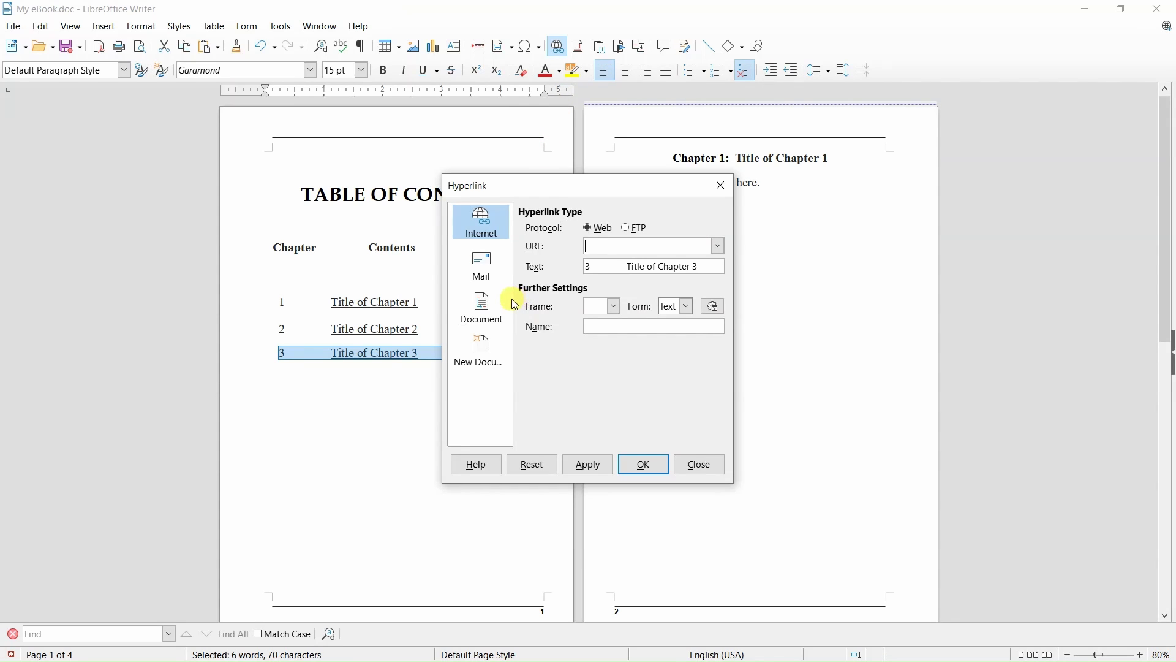
click(481, 306)
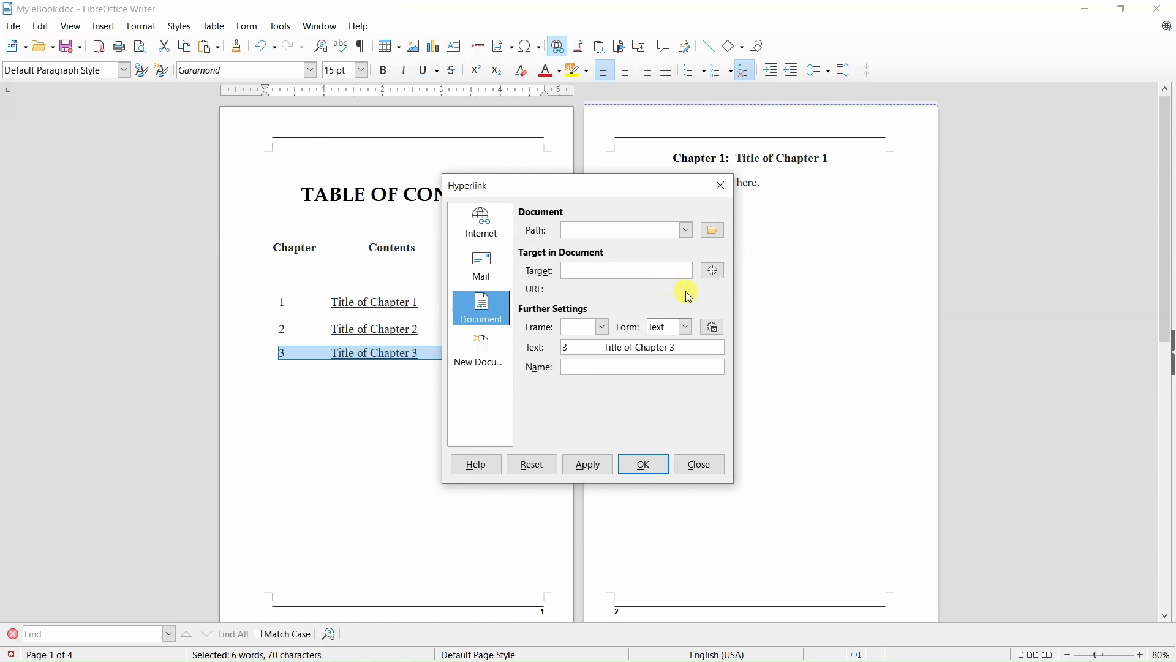
click(717, 272)
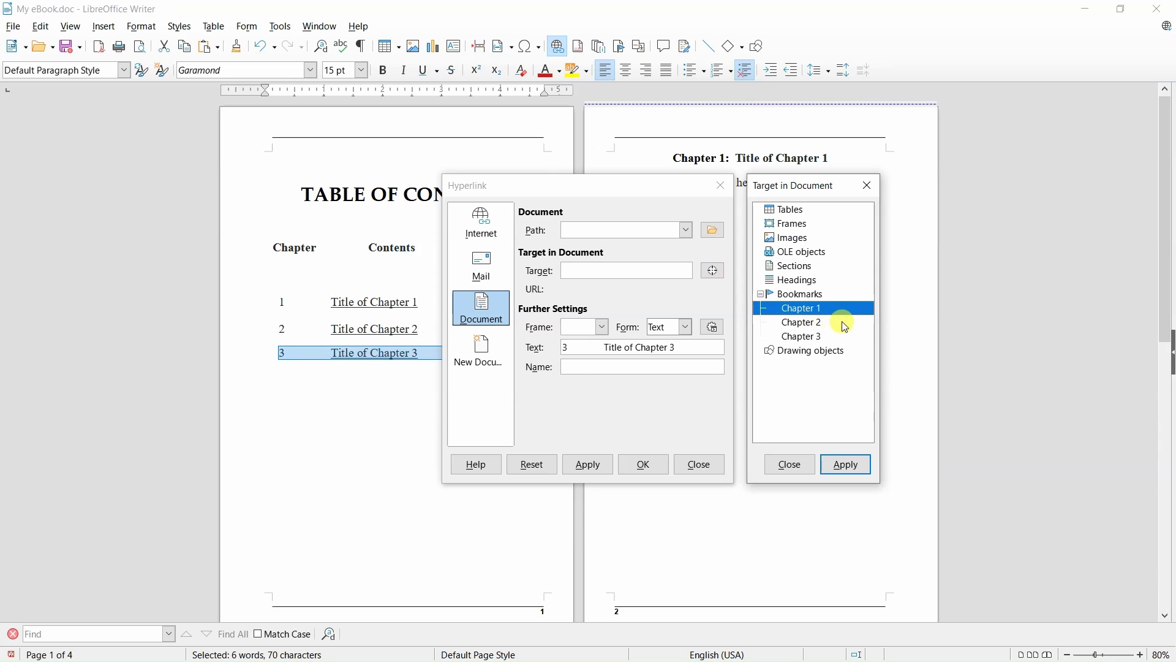
click(821, 297)
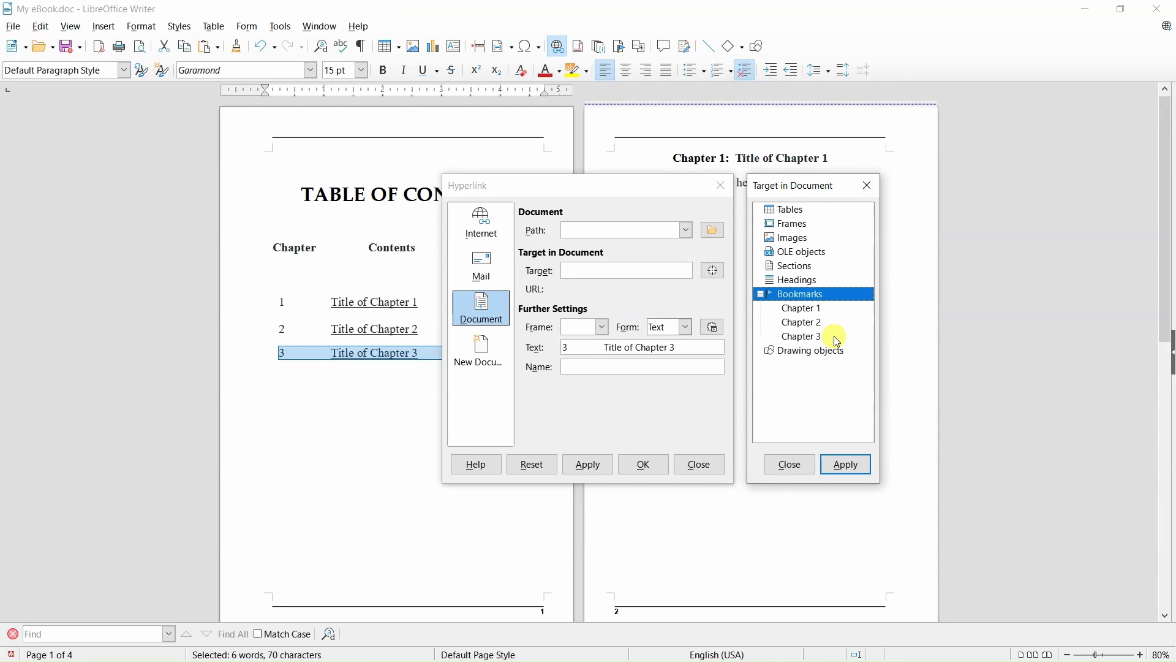
click(794, 339)
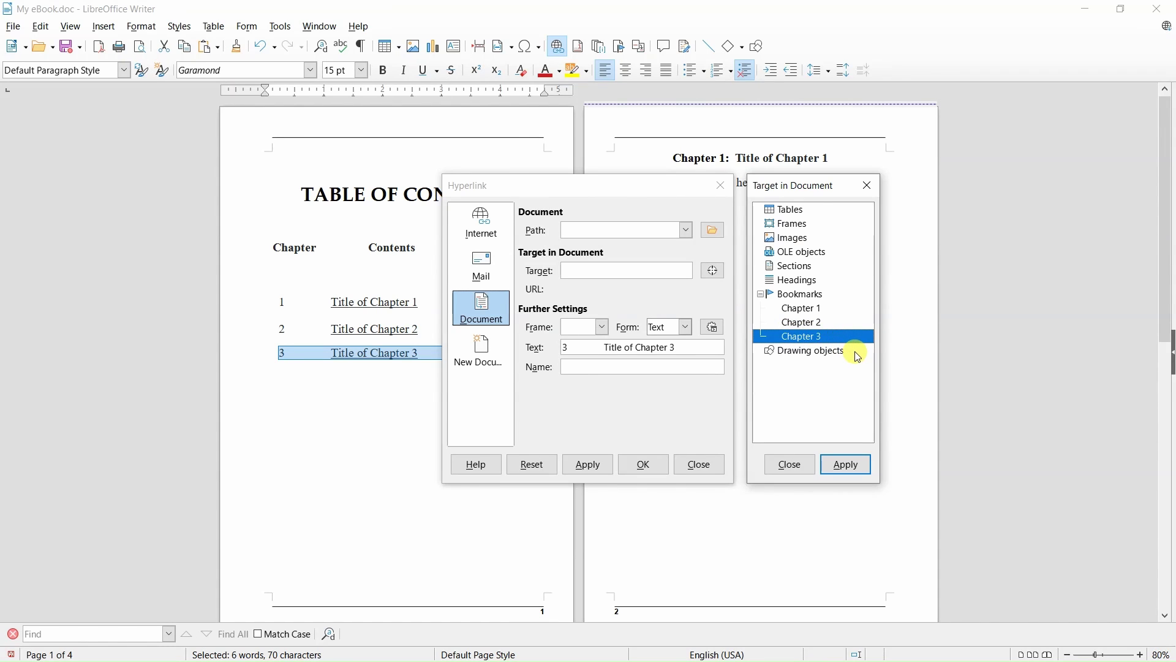
click(849, 466)
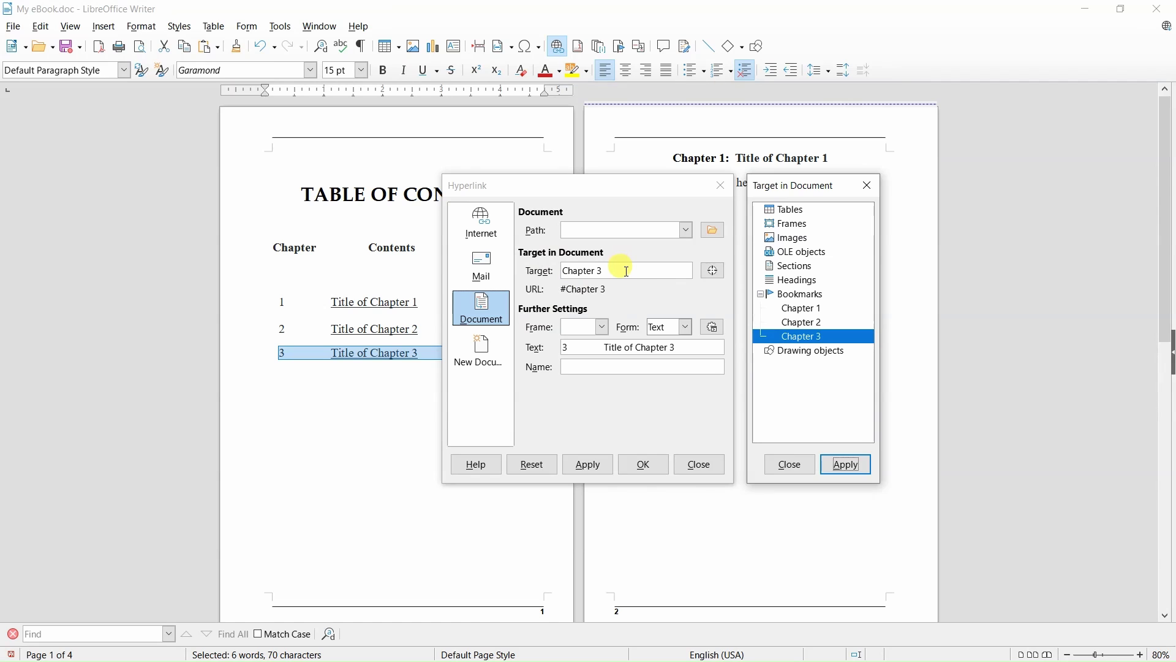
click(649, 466)
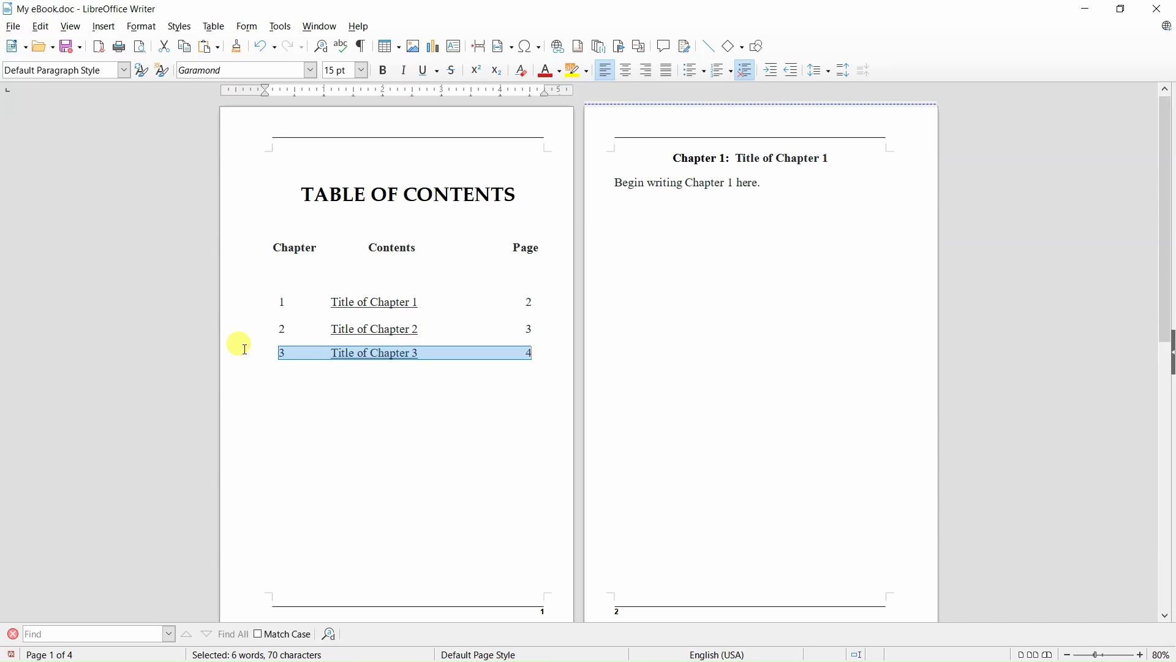
click(69, 211)
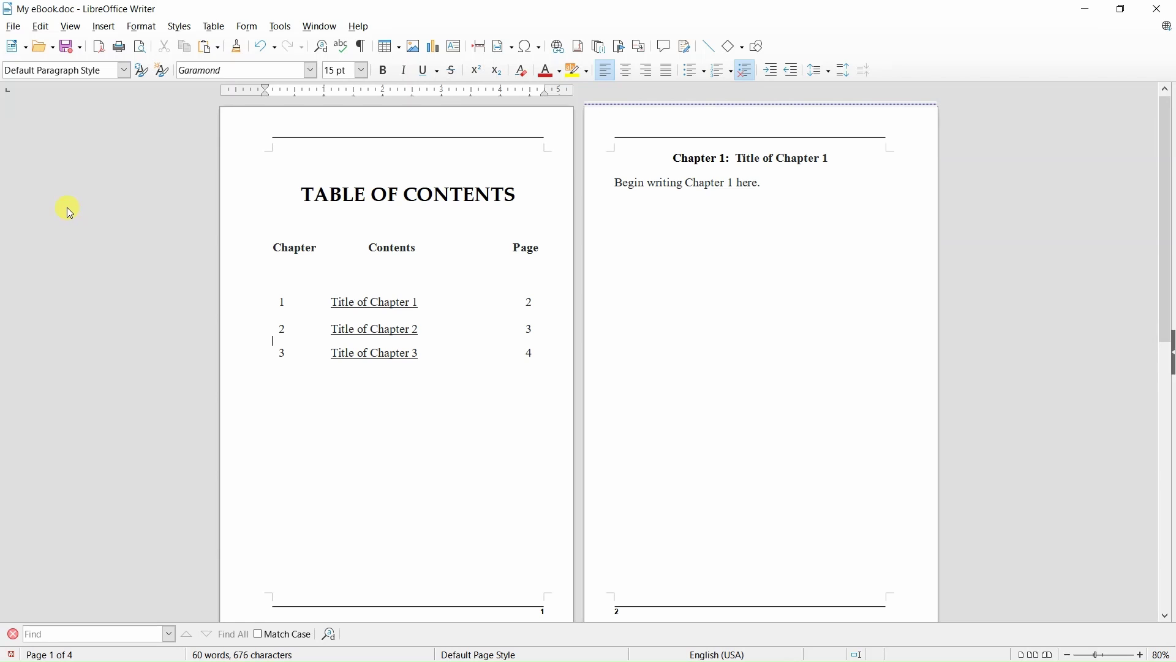
Step: Export all pages of the document as a PDF named "My eBook" in the eBook folder, with the default PDF options
click(13, 27)
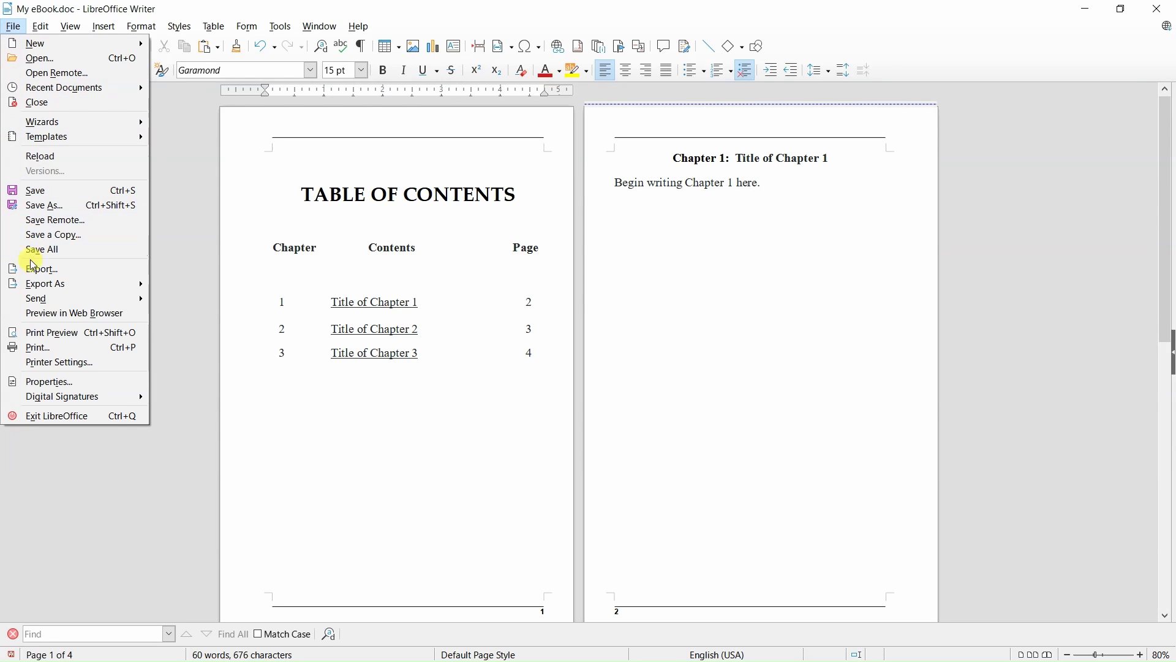
mouse_move(43, 285)
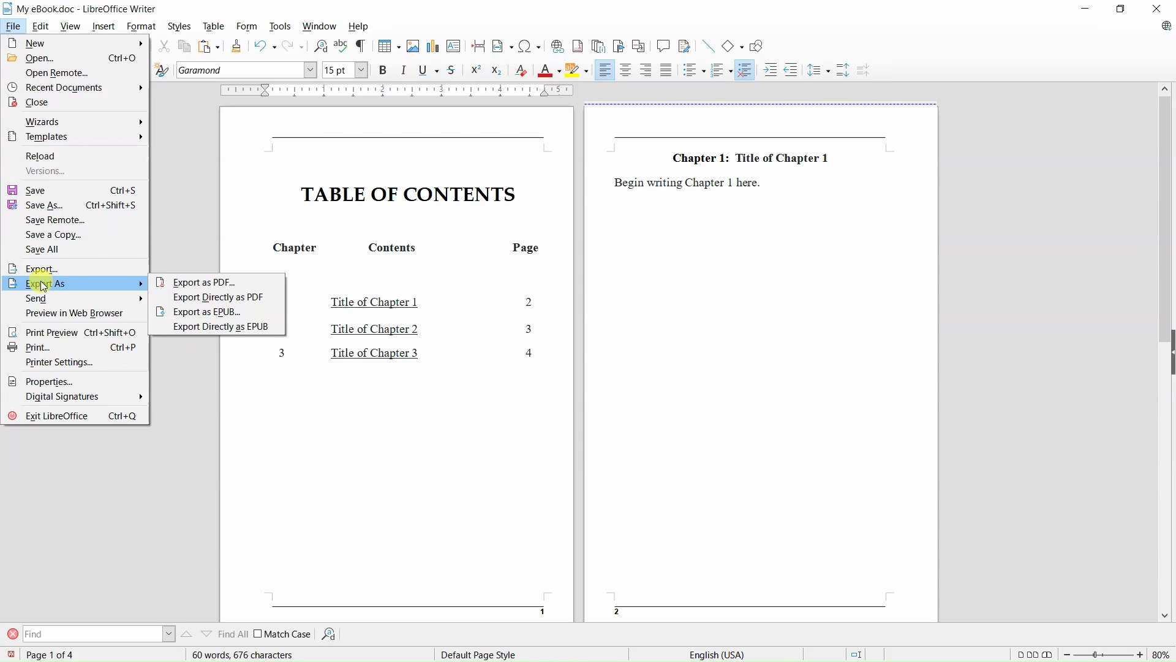
click(204, 285)
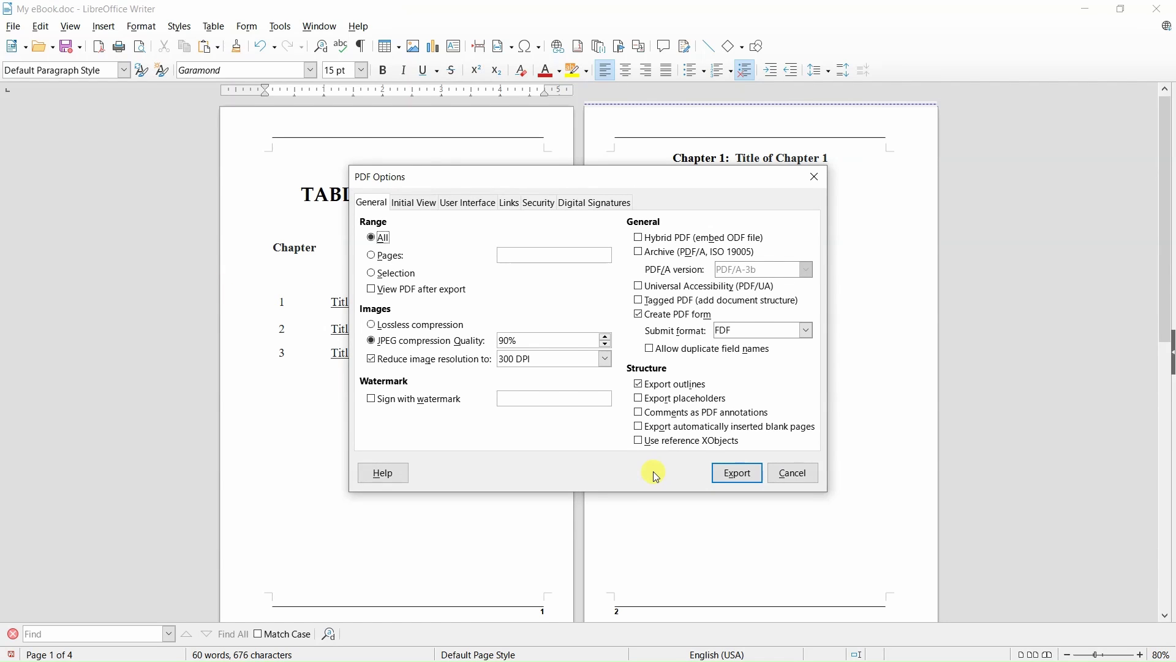
click(740, 475)
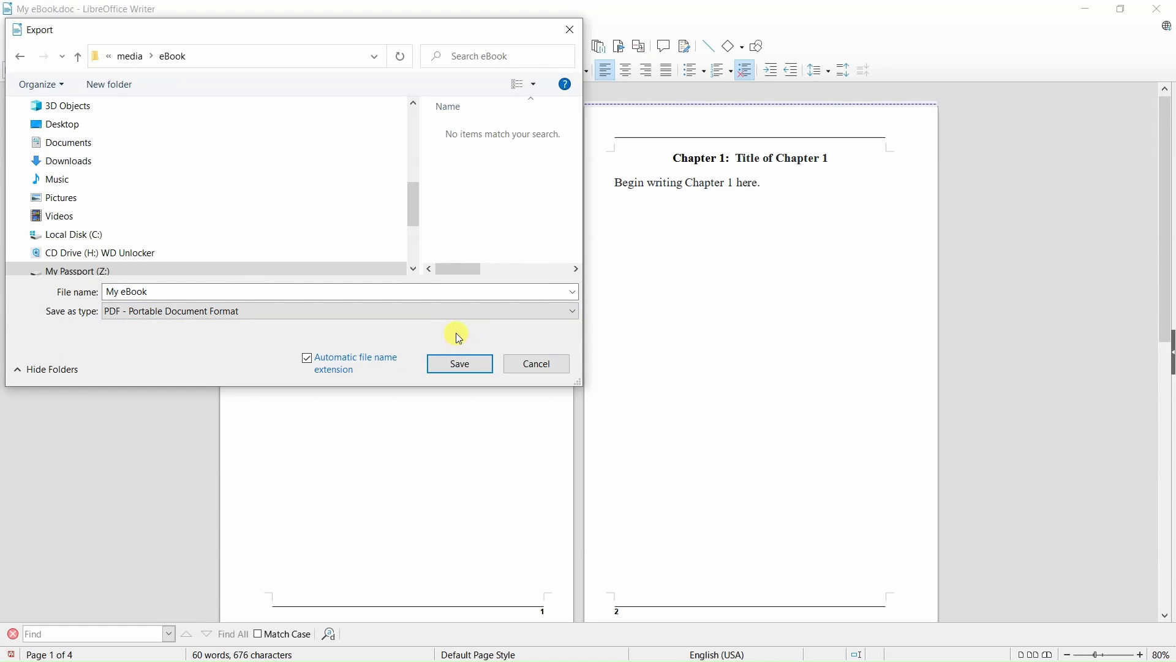
click(461, 363)
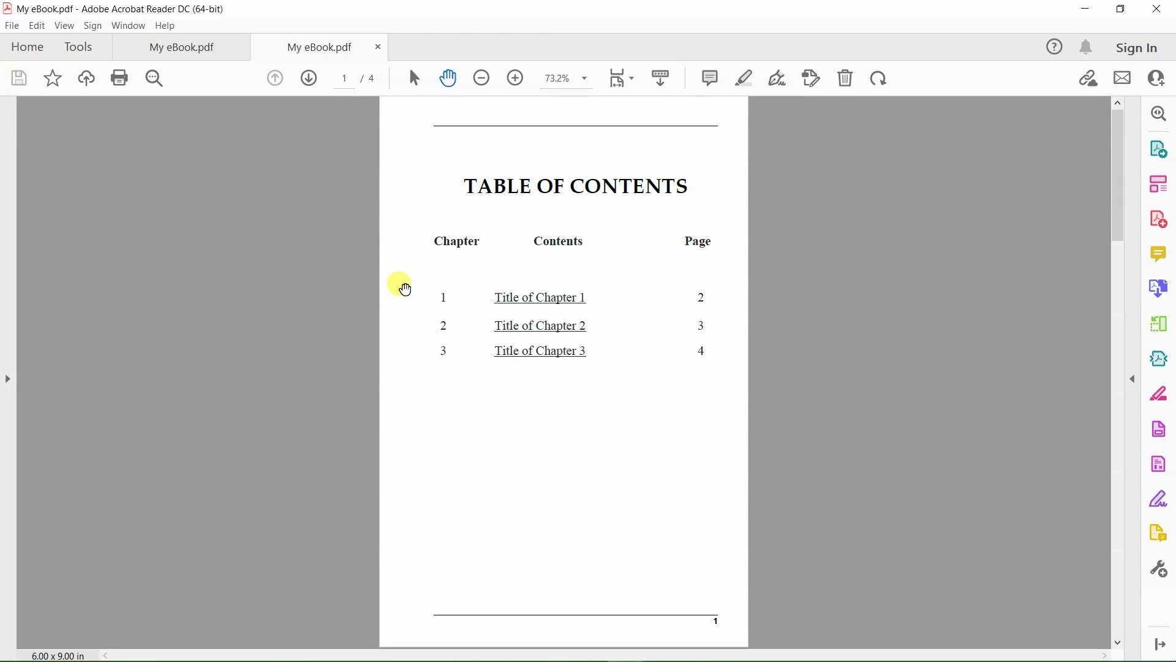
Step: Test the Chapter 1, 2 and 3 links in the exported PDF's table of contents in Adobe Acrobat Reader, returning to the contents page after each
click(540, 300)
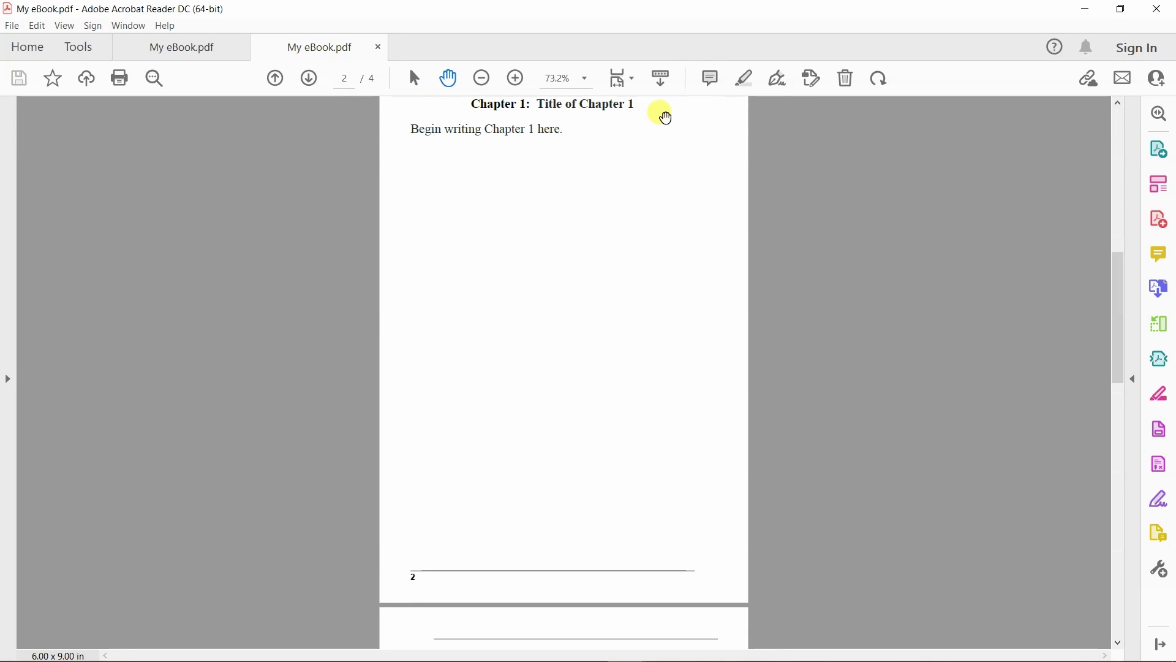
key(Left)
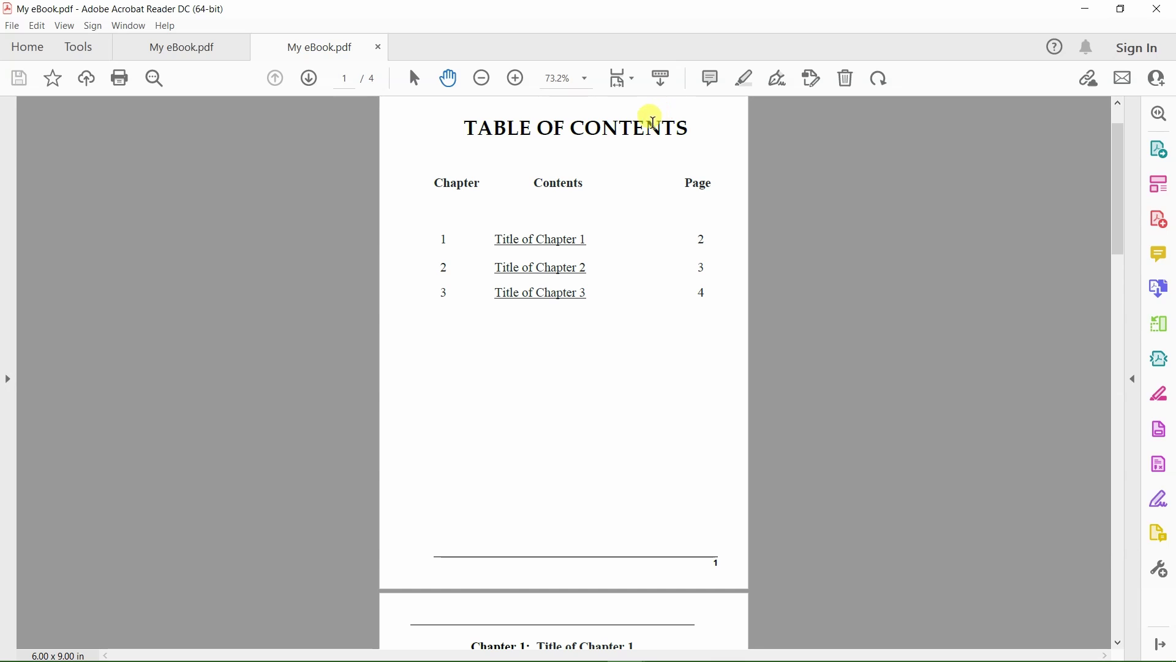
click(564, 275)
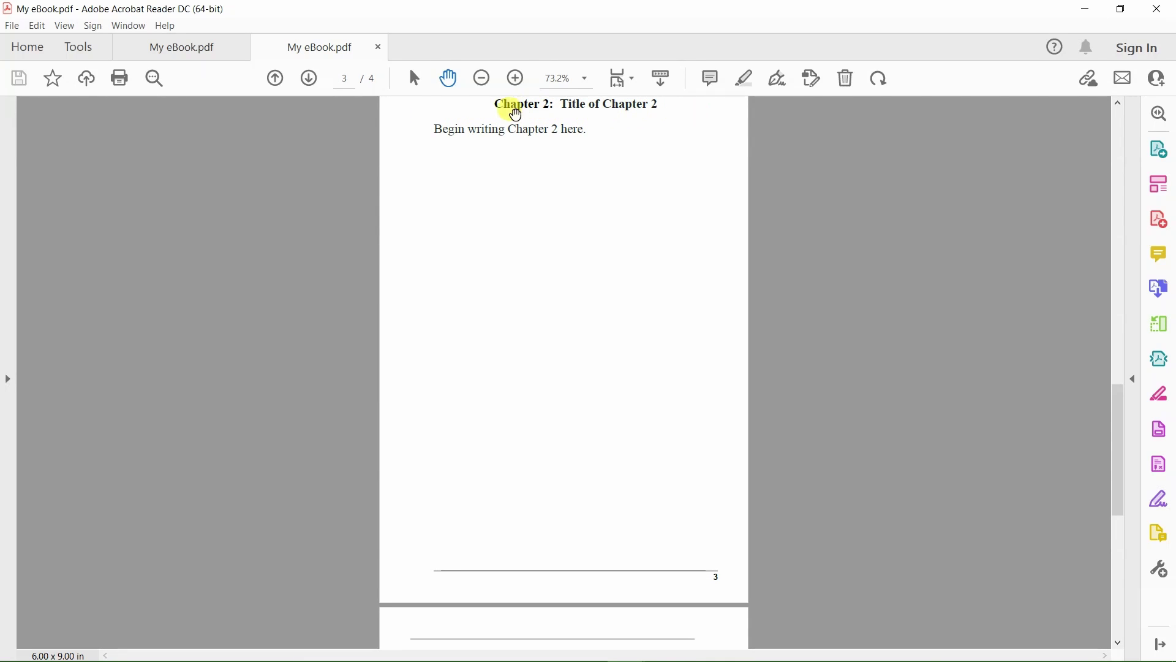
click(699, 117)
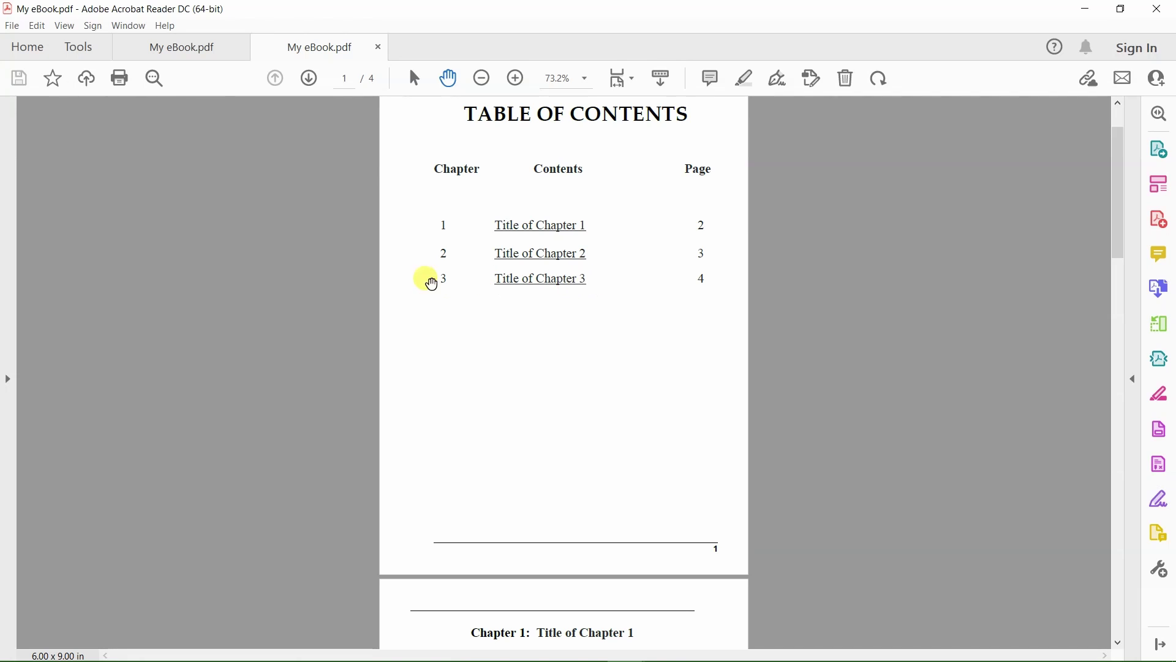
click(569, 281)
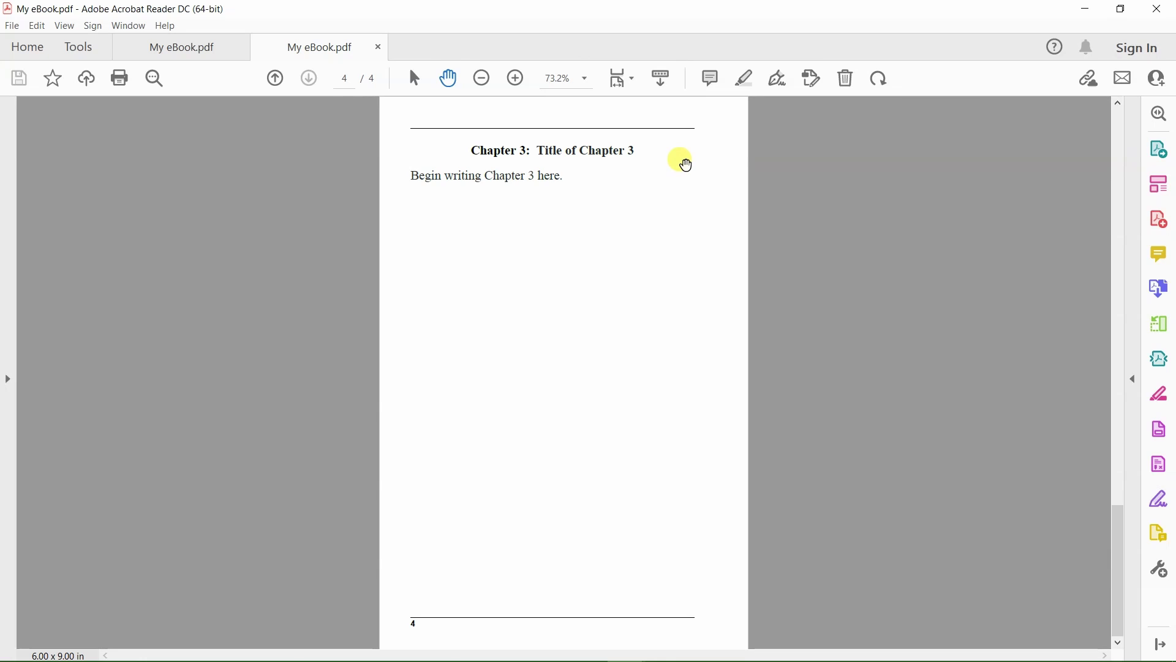
scroll(686, 165, up, 3)
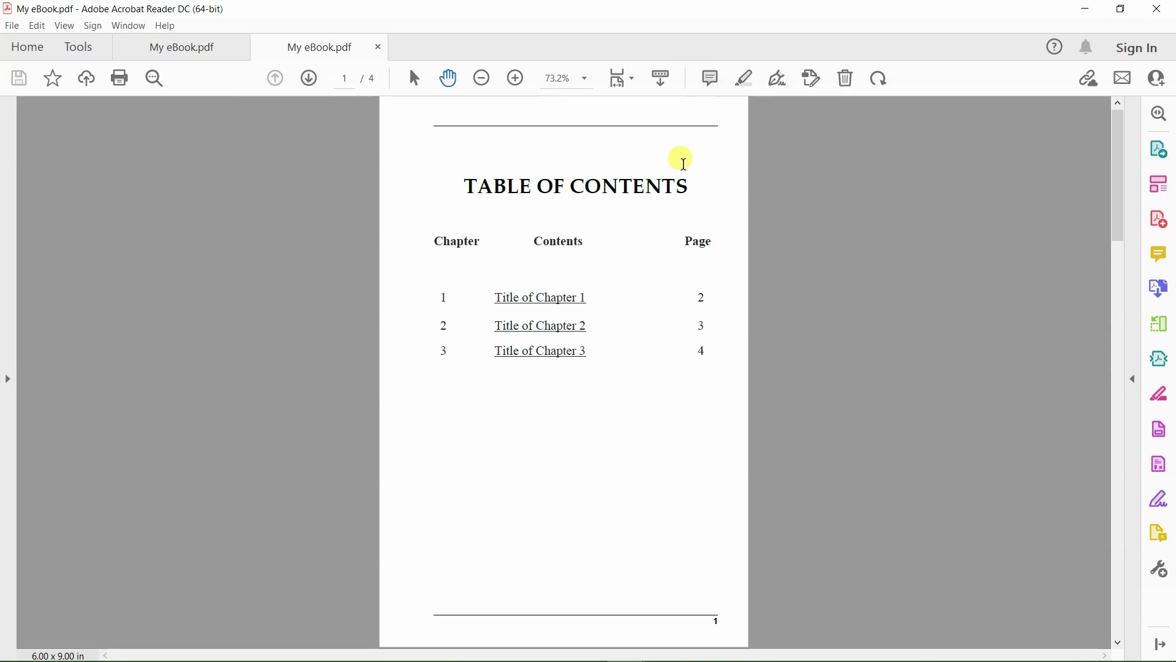